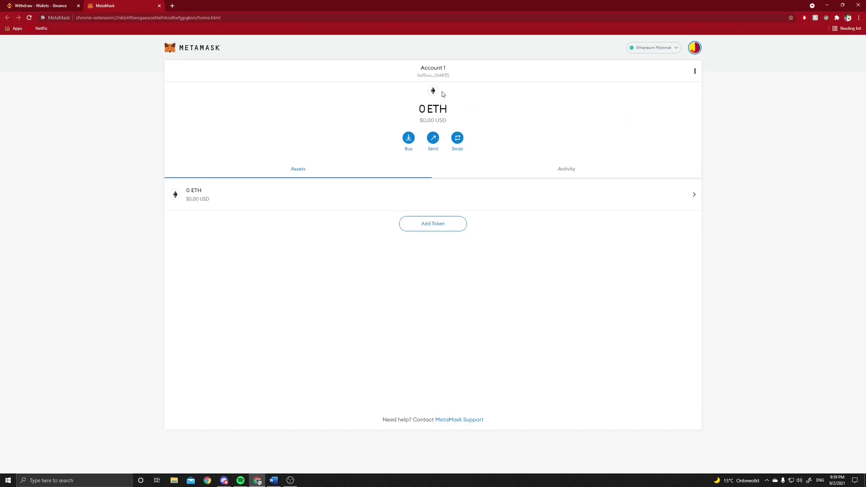
Choose Custom RPC from MetaMask's Ethereum Mainnet network list to get a blank New Network form
click(677, 50)
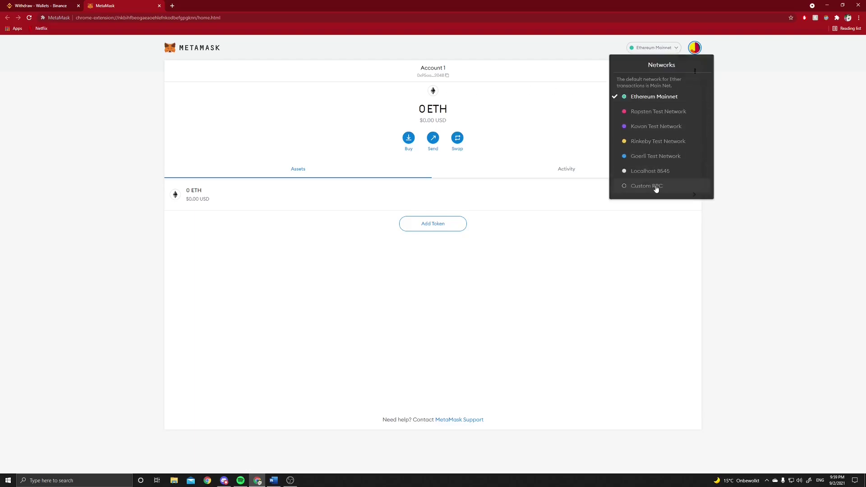
click(559, 120)
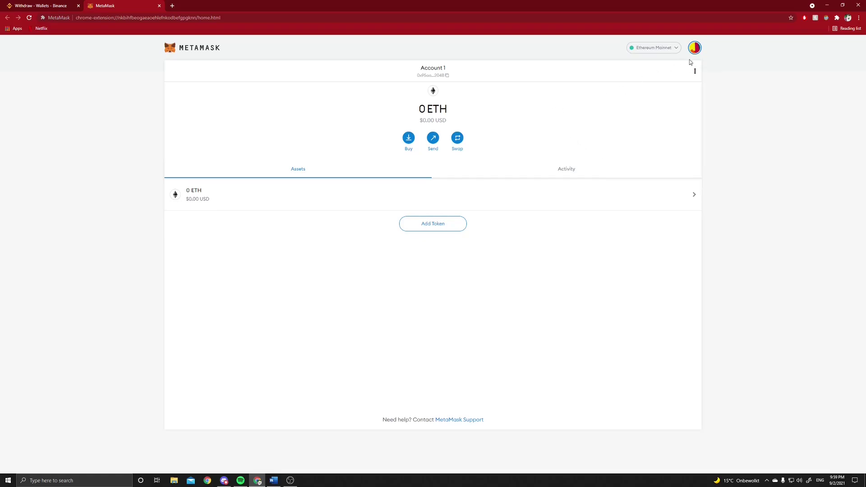
click(674, 49)
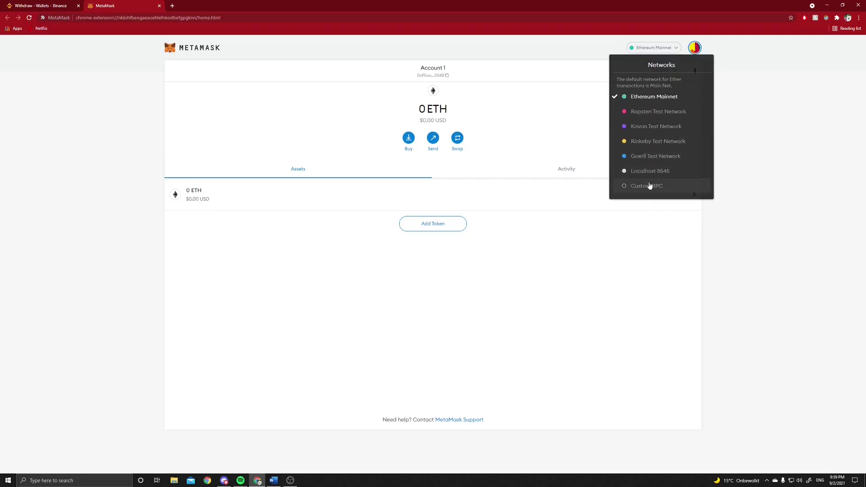
click(650, 186)
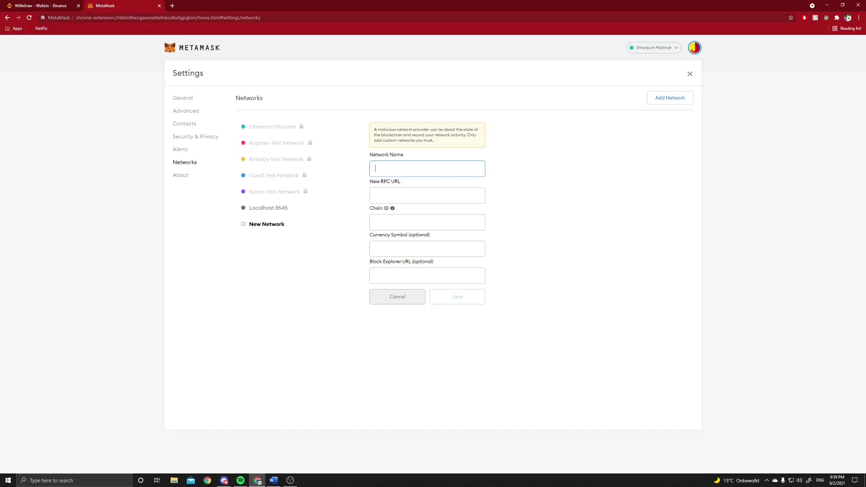
key(alt+Tab)
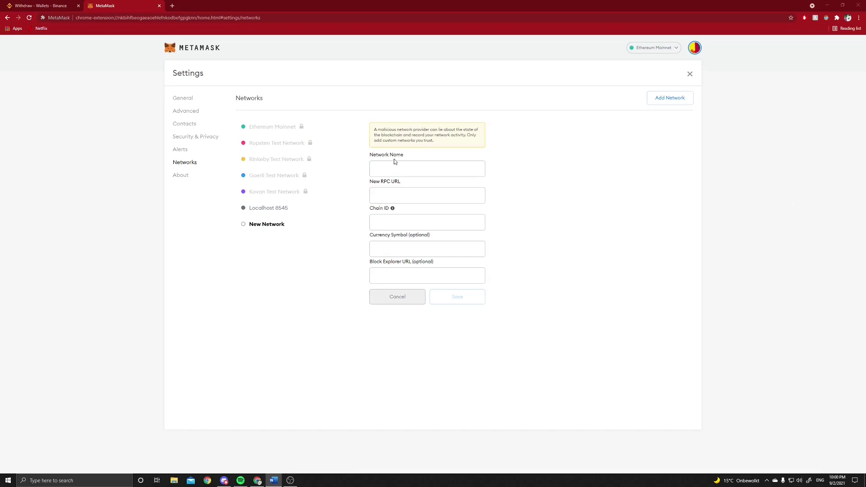
Search 'ftm network metamask' in a new tab and find Fantom Opera's network values in the docs
click(174, 4)
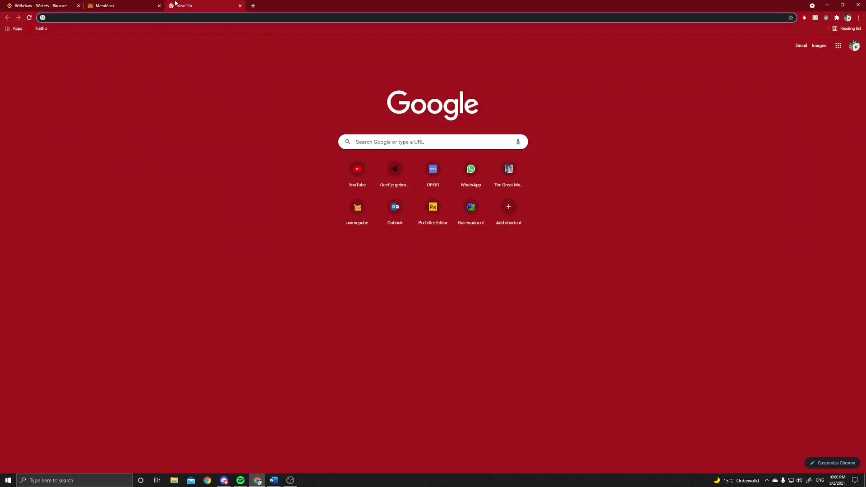
text(ftm network )
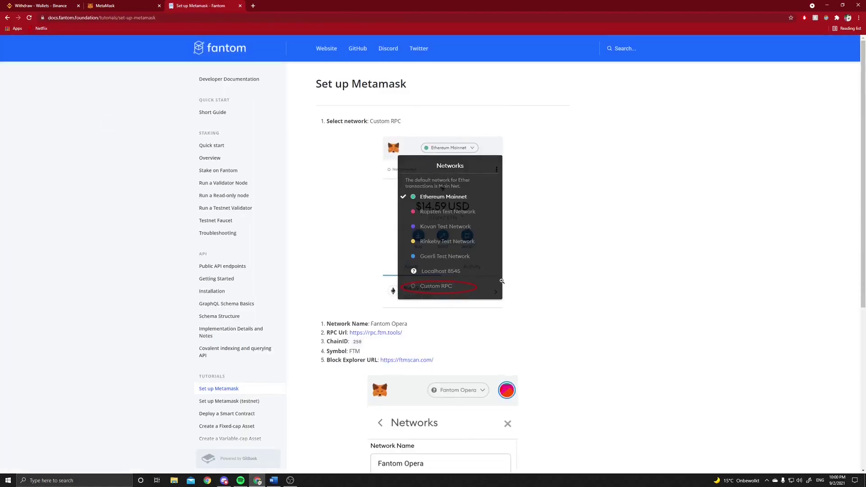
scroll(571, 279, down, 3)
scroll(569, 264, down, 3)
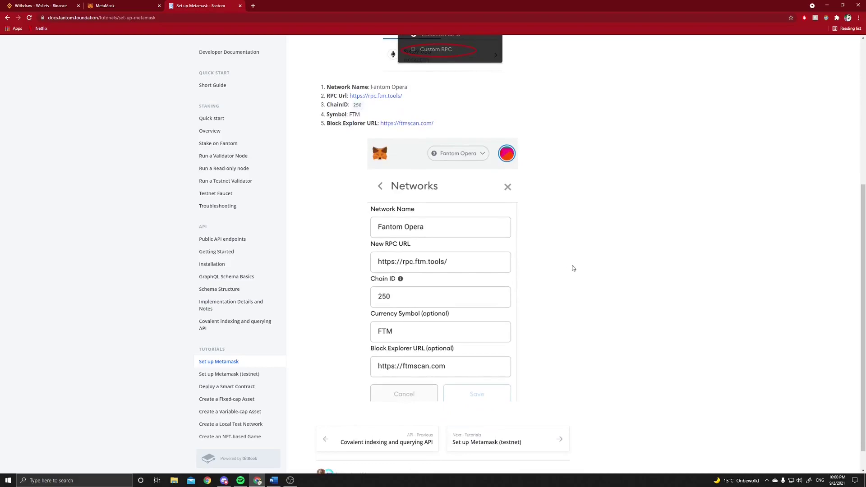
scroll(569, 267, down, 1)
scroll(555, 272, up, 2)
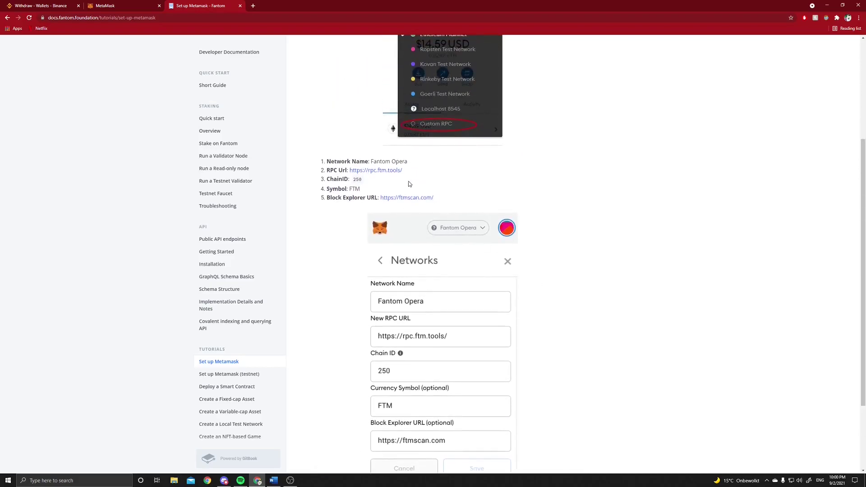
drag(407, 161, 375, 162)
key(ctrl+Tab)
key(ctrl+Tab)
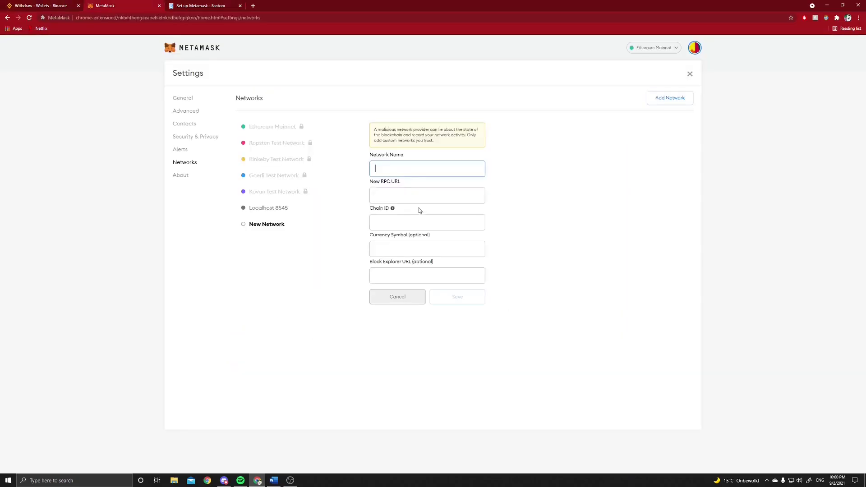
text(Fantom Opera)
click(186, 5)
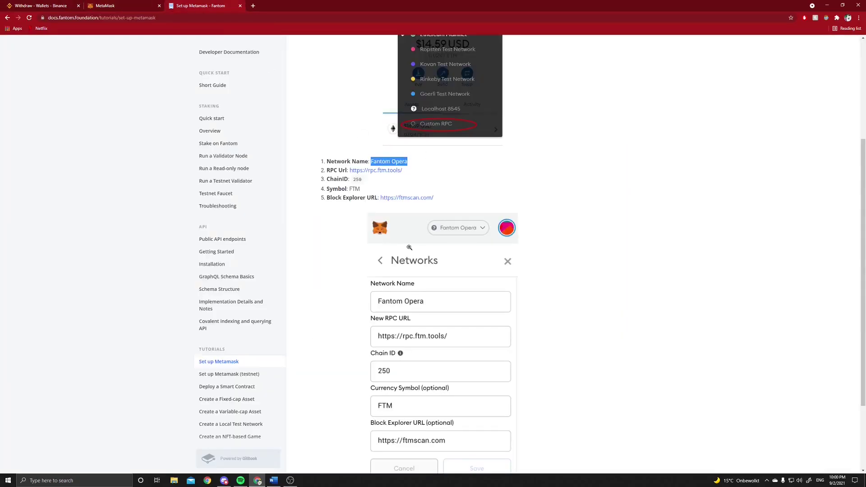
drag(402, 171, 348, 170)
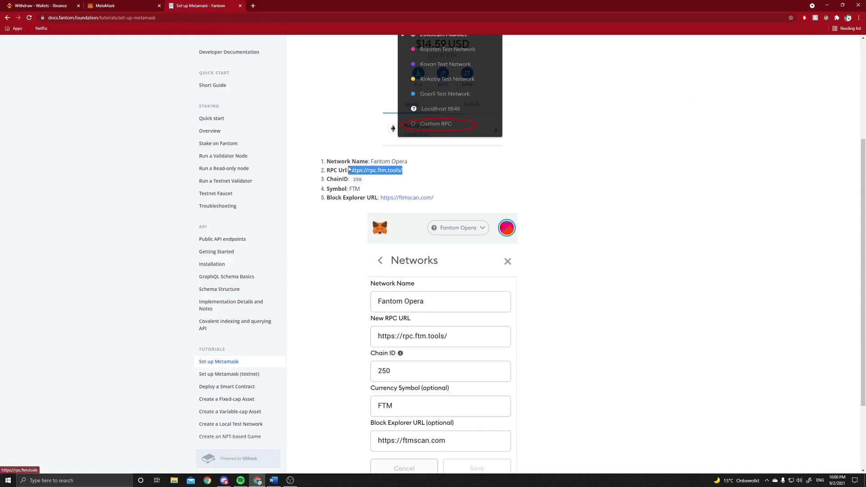
key(ctrl+c)
click(153, 7)
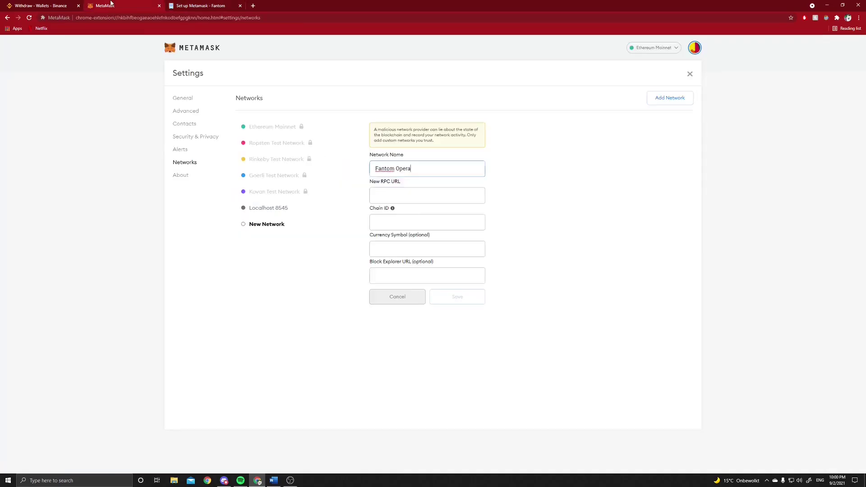
key(Tab)
key(ctrl+v)
Copy chain ID 250 and currency symbol FTM from the docs into the form
click(180, 4)
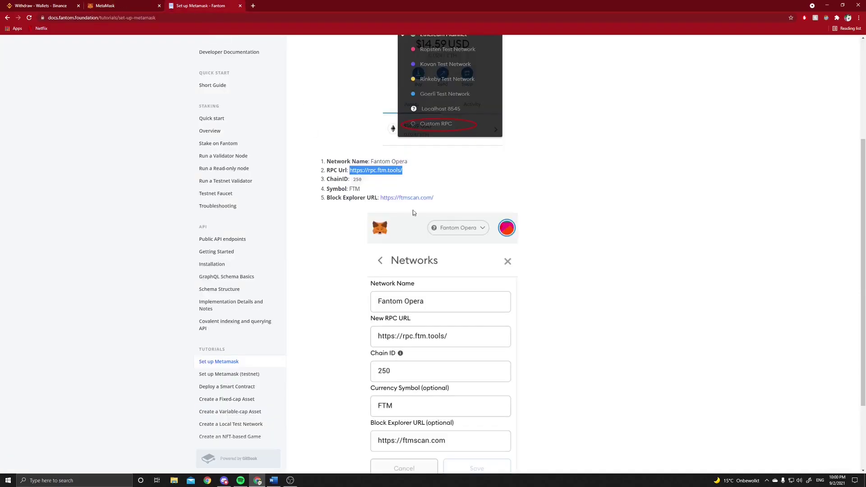
double_click(355, 180)
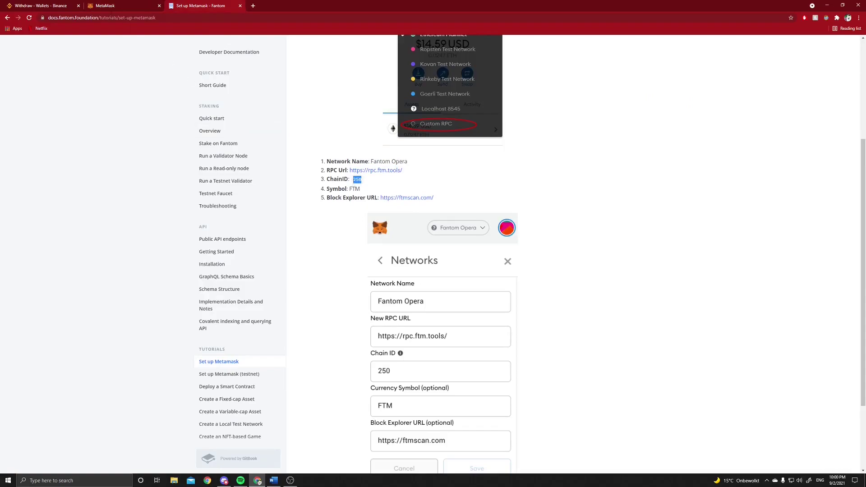
key(ctrl+c)
click(104, 5)
click(397, 218)
key(ctrl+v)
click(210, 4)
drag(361, 190, 353, 190)
key(ctrl+c)
click(104, 5)
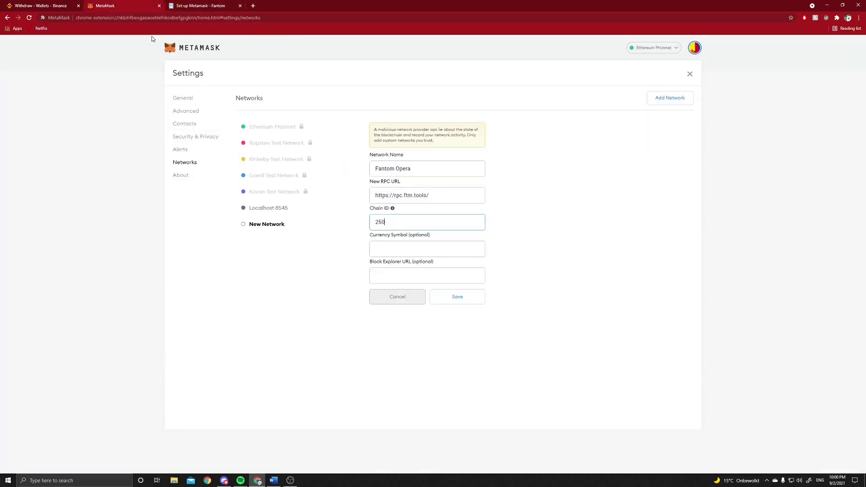
click(402, 252)
key(ctrl+v)
click(203, 5)
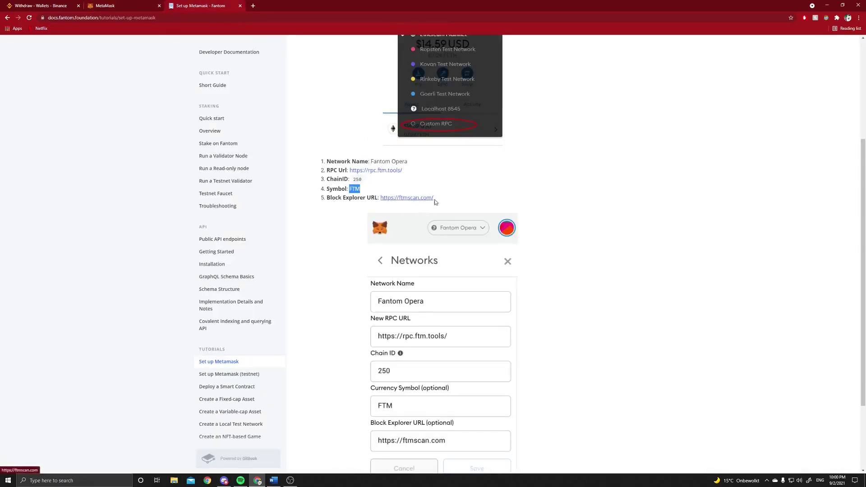
drag(434, 199, 382, 197)
key(ctrl+c)
click(116, 5)
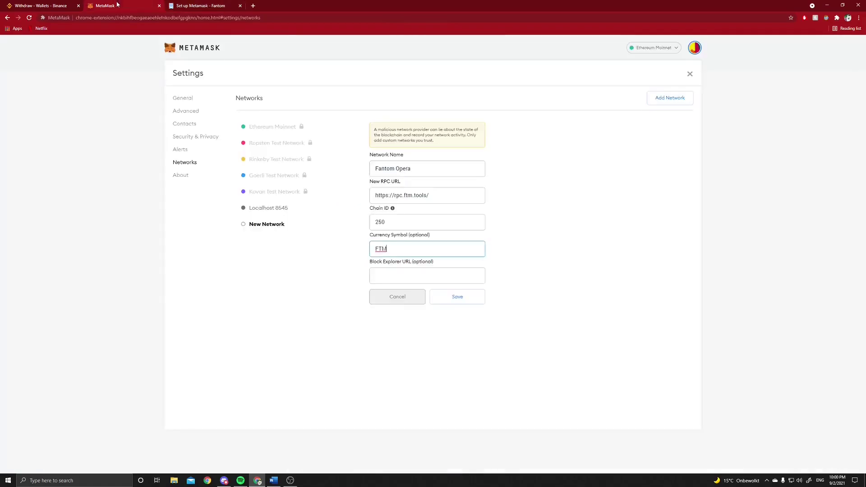
click(399, 275)
key(ctrl+v)
click(458, 298)
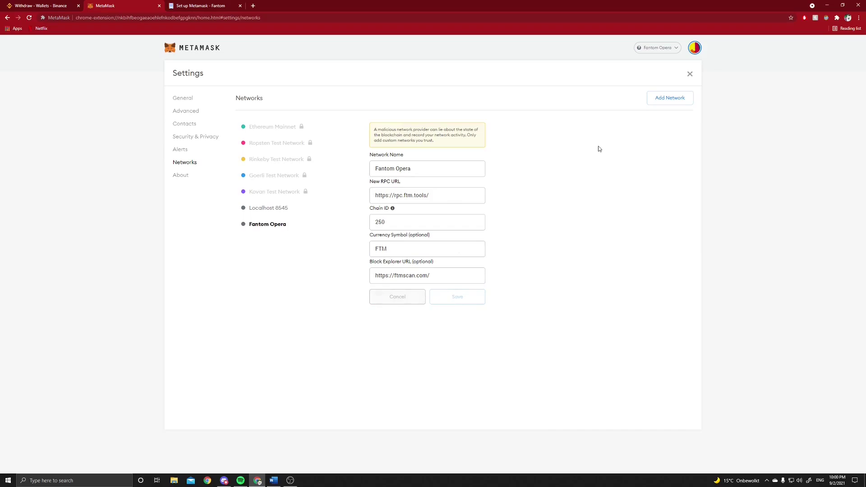
Close Settings, then pick Custom RPC from the network list for another blank network form
click(689, 75)
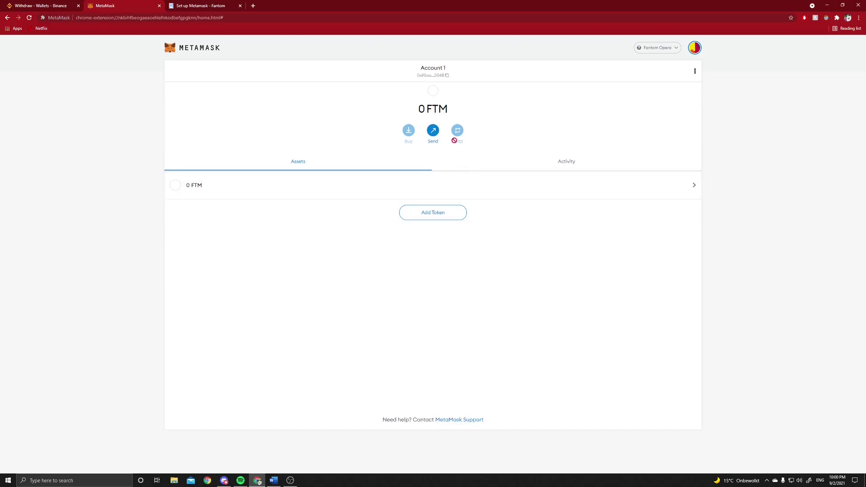
click(675, 48)
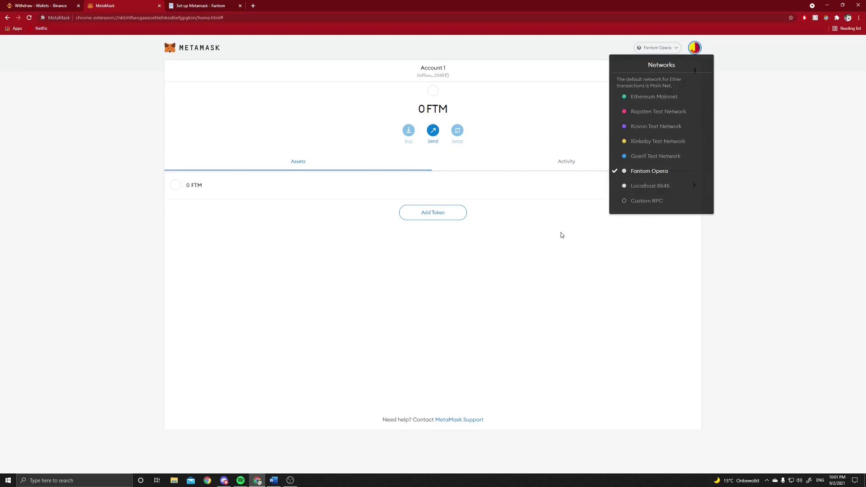
click(649, 201)
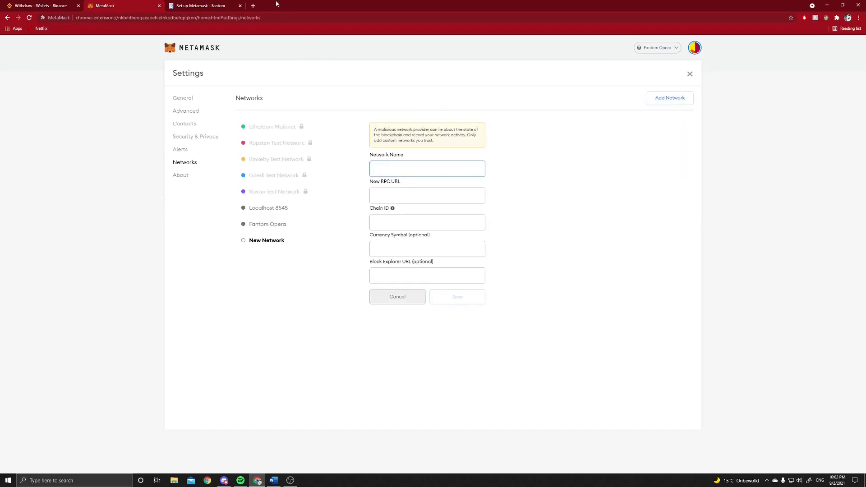
Search 'bsc metamask', open the Binance Academy guide and select the mainnet name 'Smart Chain'
click(216, 6)
click(253, 5)
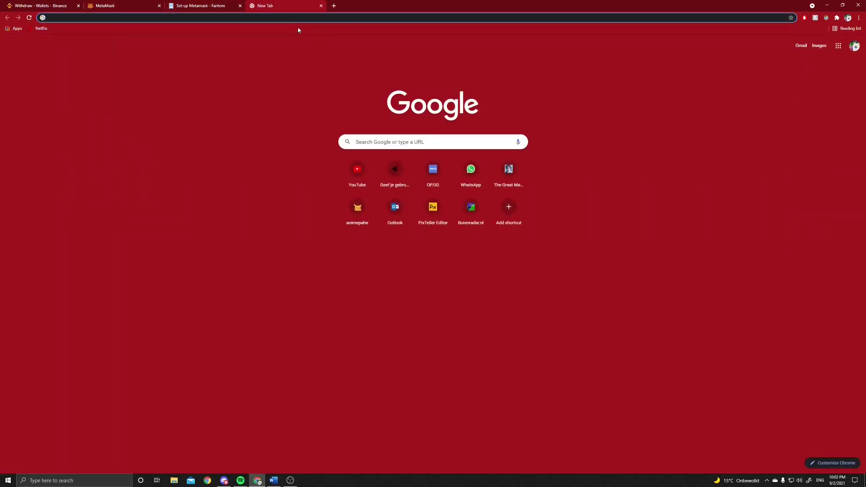
text(bsc)
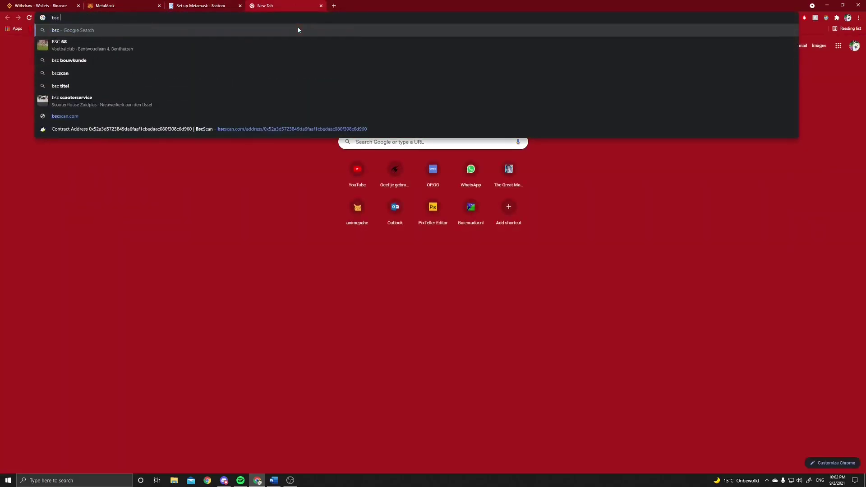
text( metamask)
key(Return)
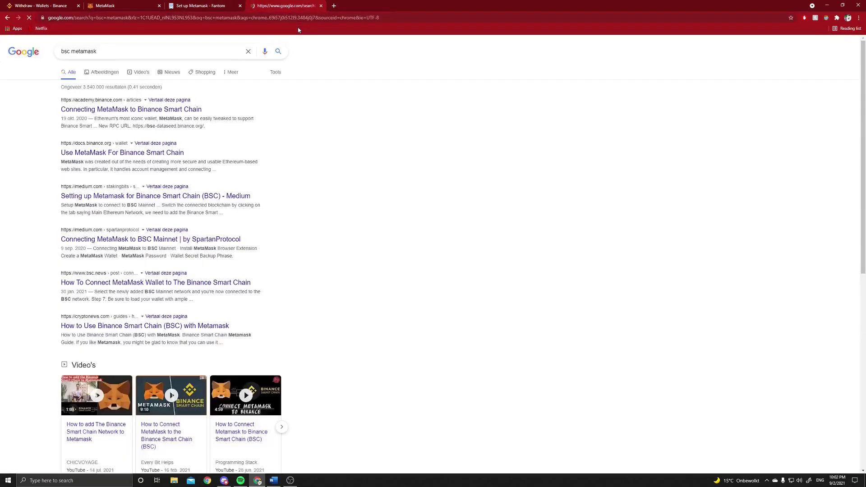
click(145, 109)
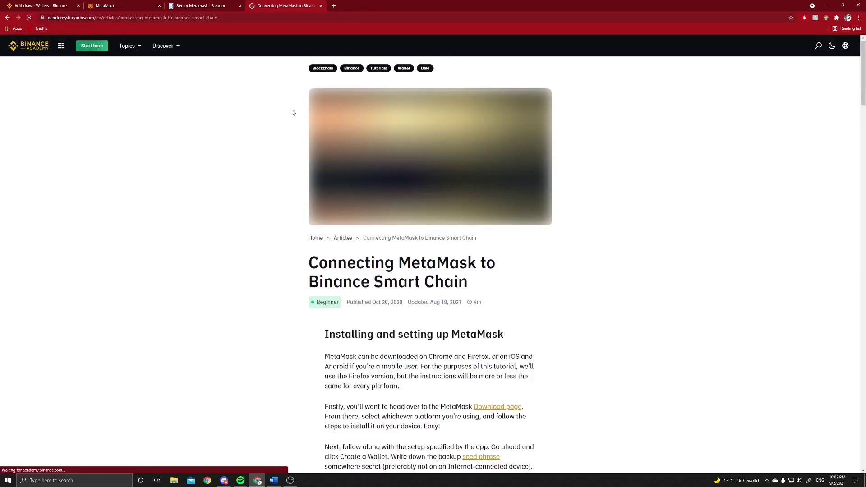
scroll(419, 225, down, 10)
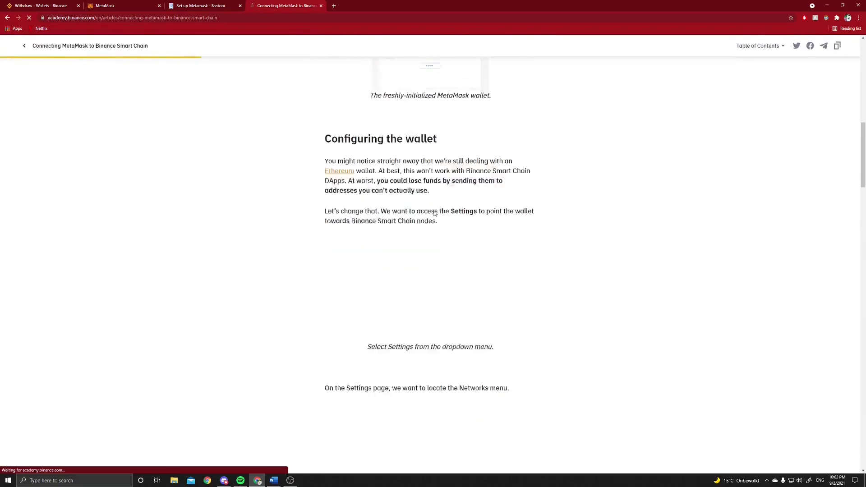
scroll(434, 214, down, 11)
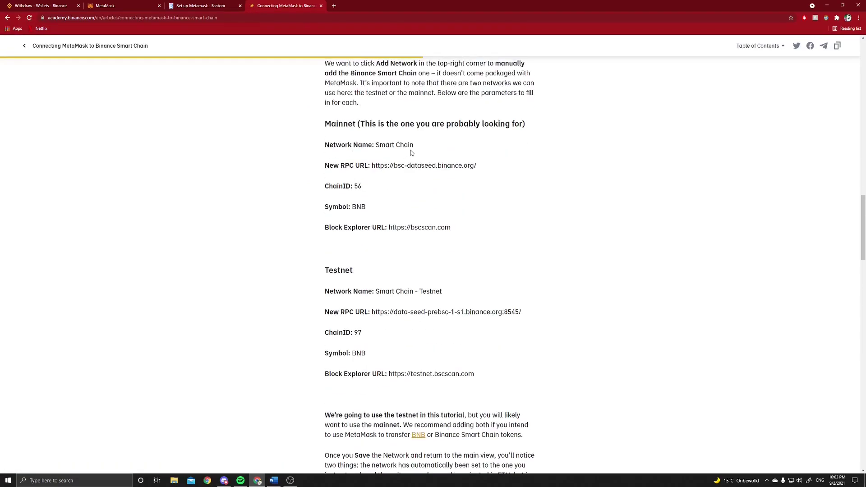
drag(414, 145, 376, 147)
click(102, 5)
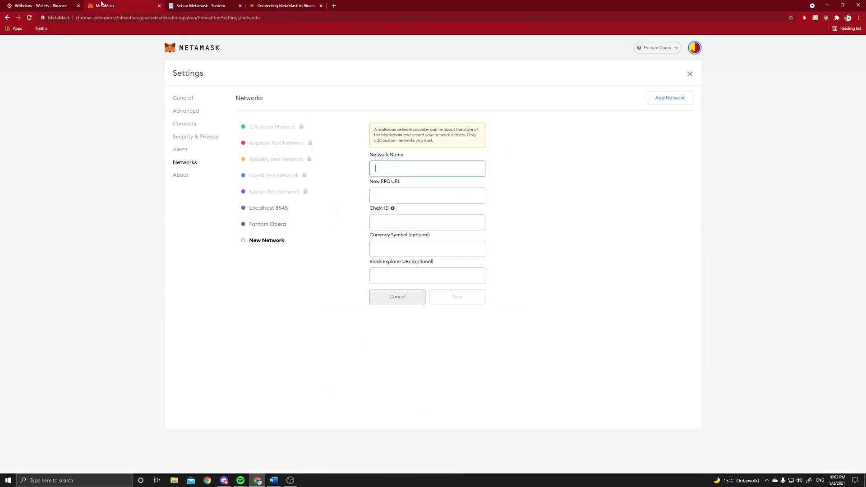
key(ctrl+v)
click(286, 6)
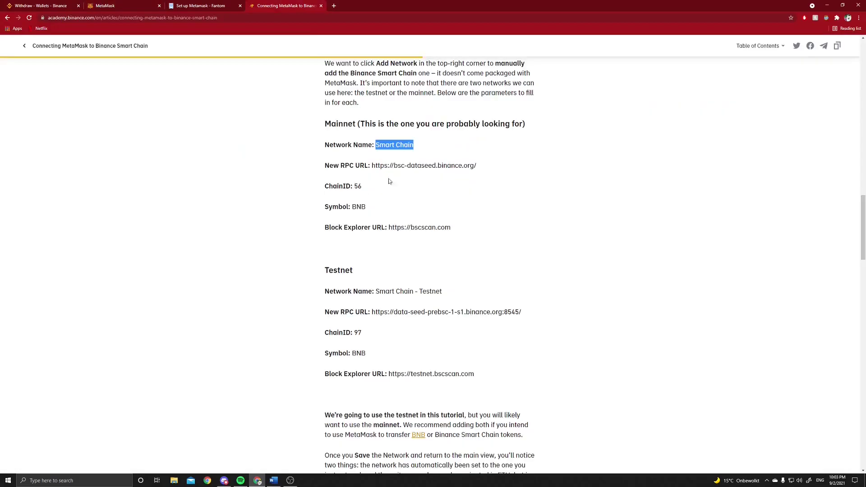
drag(477, 166, 371, 166)
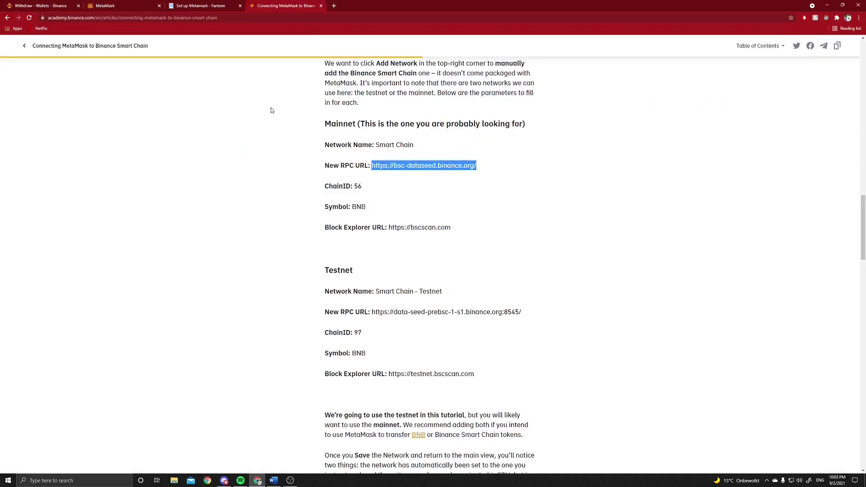
key(ctrl+c)
click(127, 5)
click(385, 193)
key(ctrl+v)
Copy the mainnet chain ID 56 from the article into the Chain ID field
click(260, 7)
drag(362, 186, 355, 185)
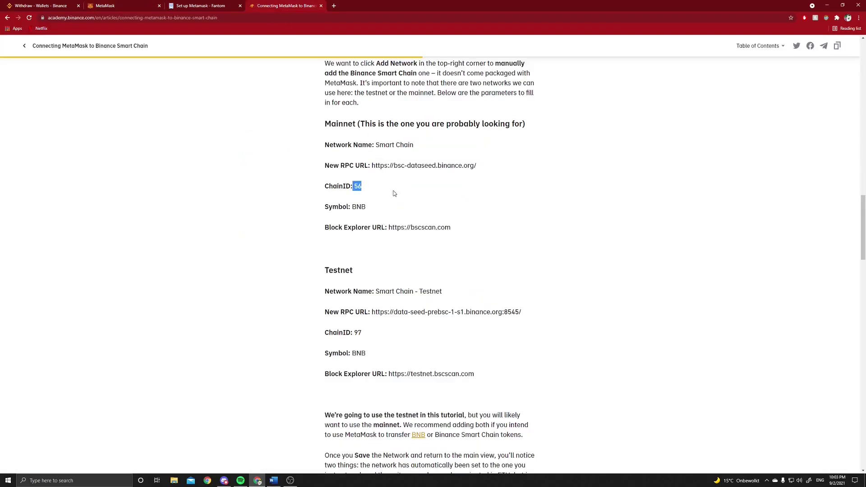
double_click(357, 186)
key(ctrl+c)
click(135, 5)
click(379, 221)
key(ctrl+v)
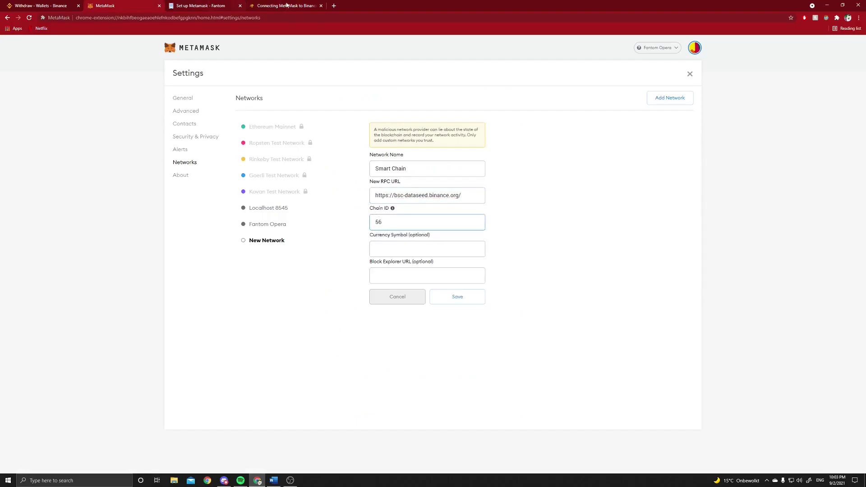
Copy the currency symbol BNB into the Currency Symbol field
click(287, 6)
drag(377, 206, 351, 206)
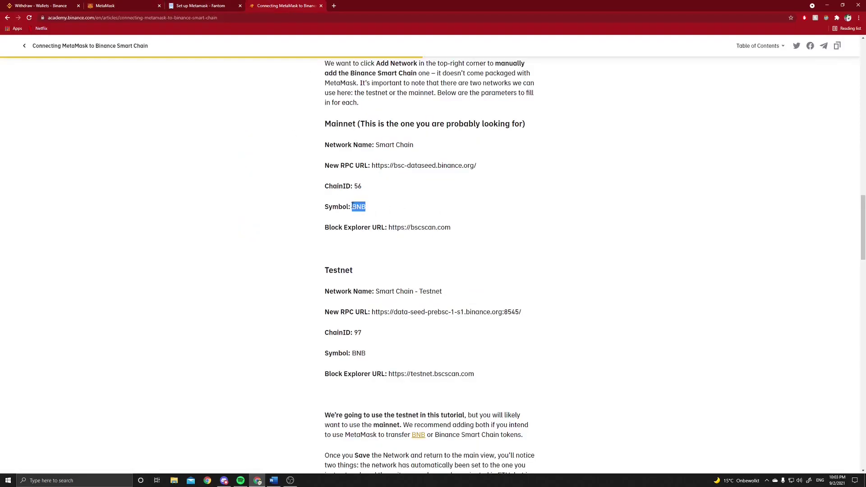
key(ctrl+c)
click(136, 5)
click(388, 248)
key(ctrl+v)
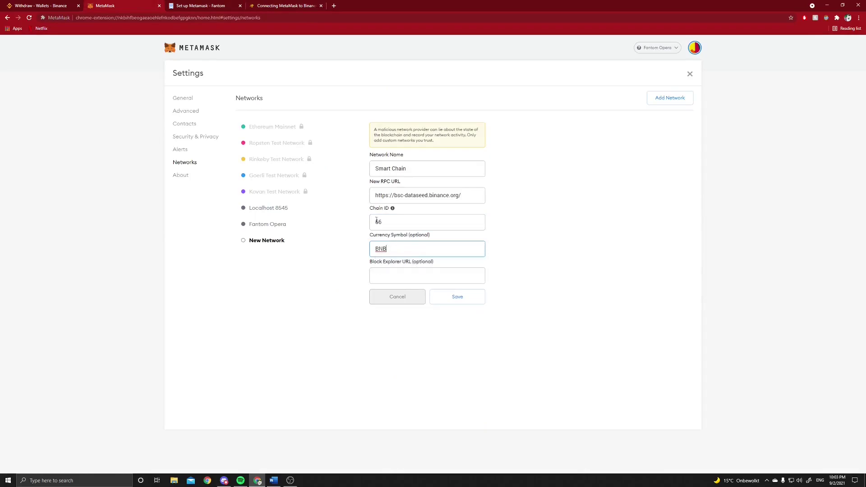
click(263, 5)
drag(453, 227, 393, 227)
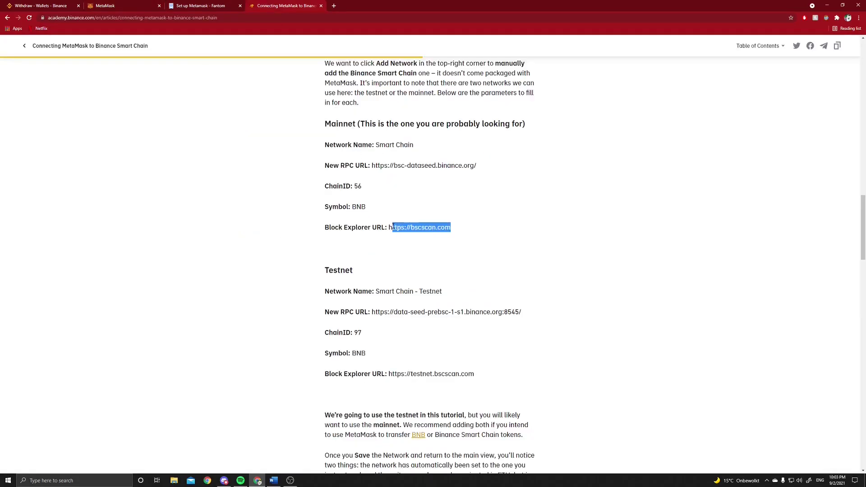
key(ctrl+c)
click(135, 5)
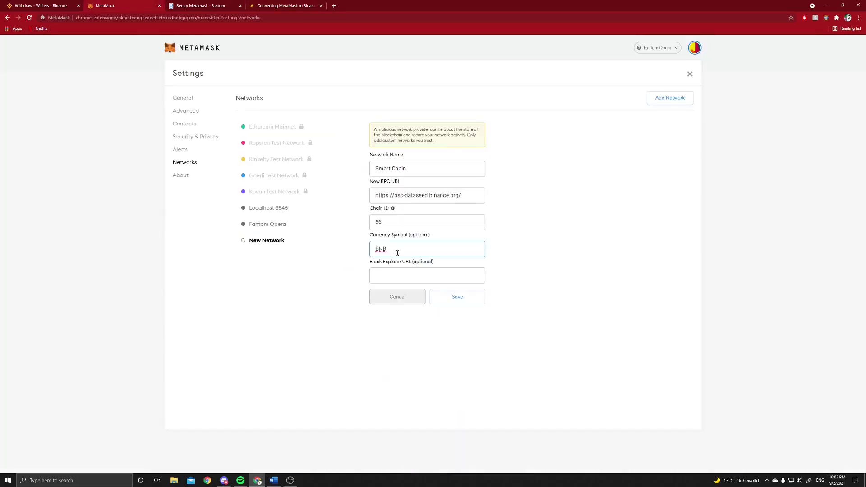
click(396, 274)
key(ctrl+v)
click(472, 300)
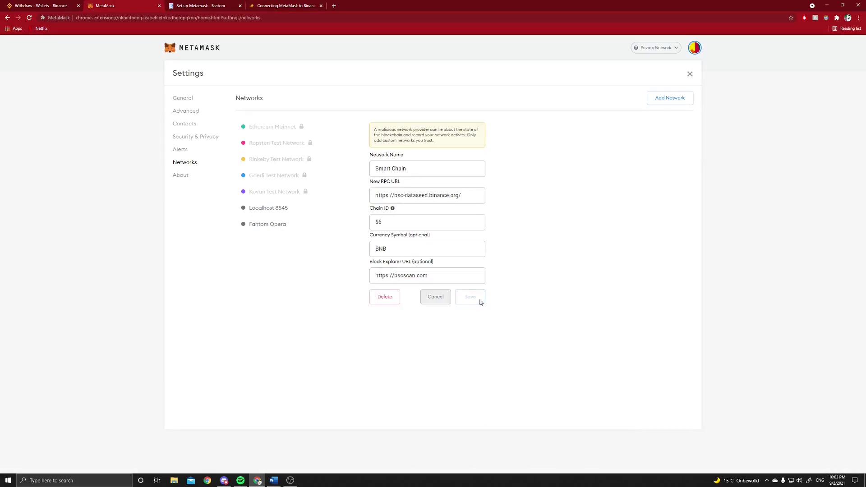
Close Settings, dismiss the What's new notice, and switch the wallet to Fantom Opera
click(689, 74)
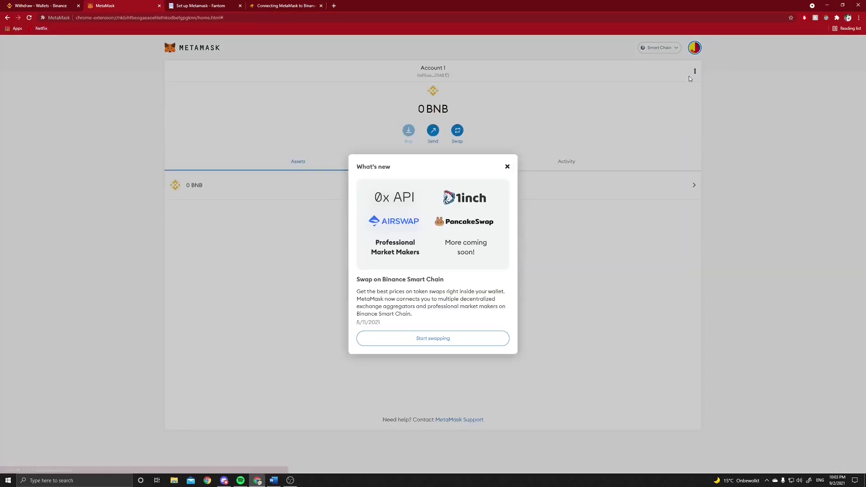
click(508, 167)
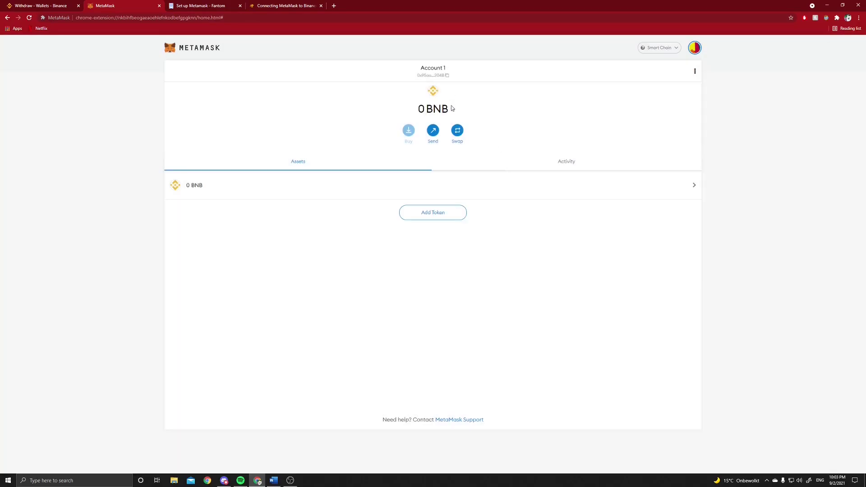
click(677, 48)
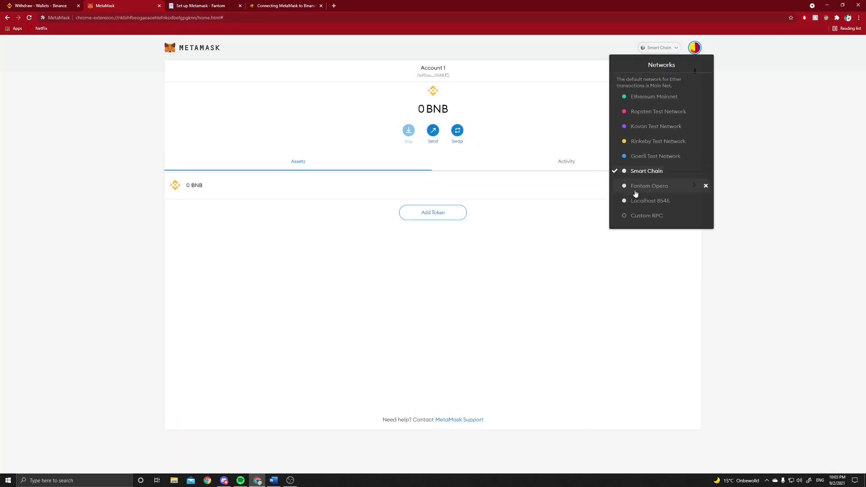
click(637, 169)
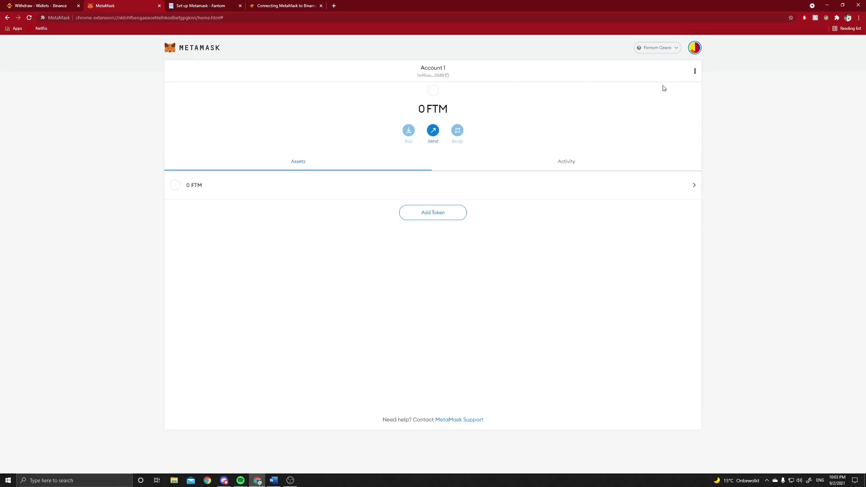
Switch to Ethereum Mainnet, then back to Smart Chain, leaving 0 BNB shown
click(661, 50)
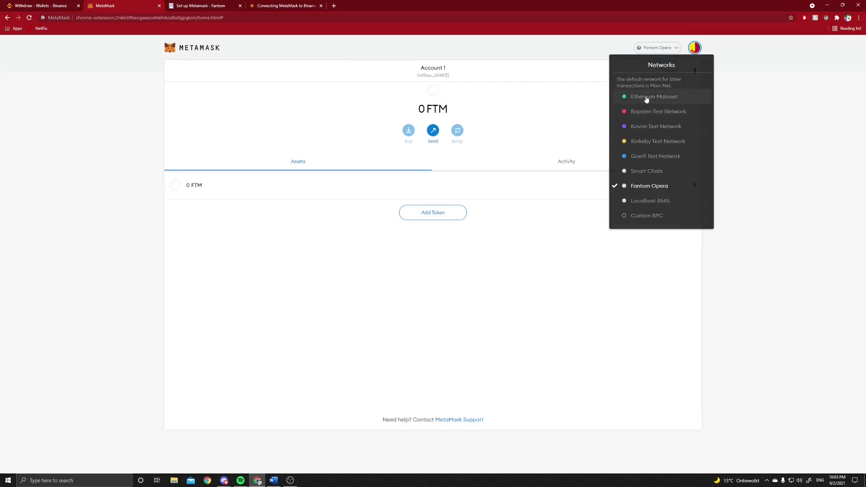
click(647, 96)
click(663, 49)
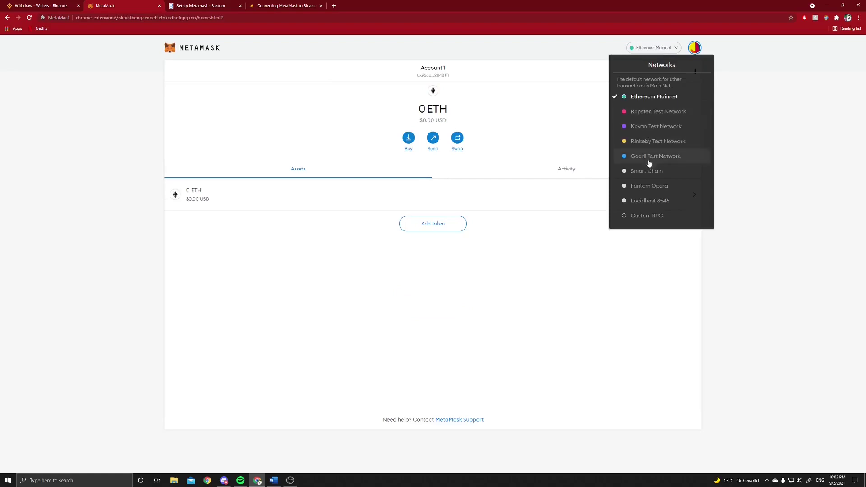
click(649, 175)
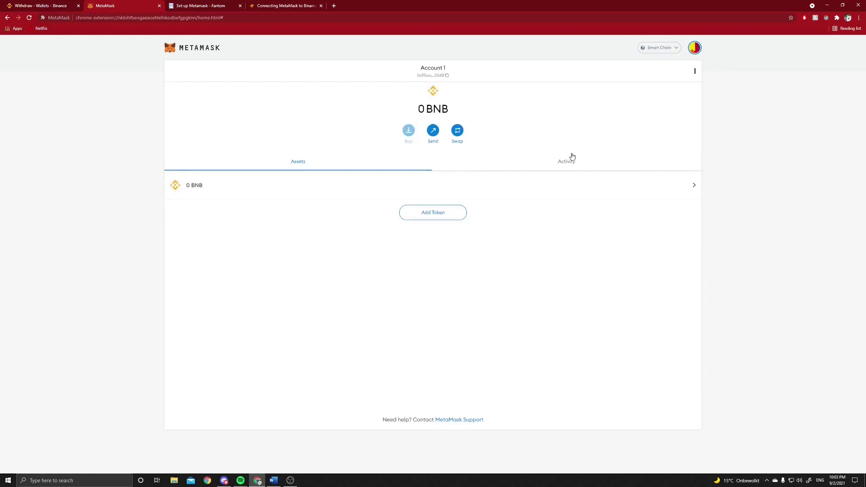
click(662, 52)
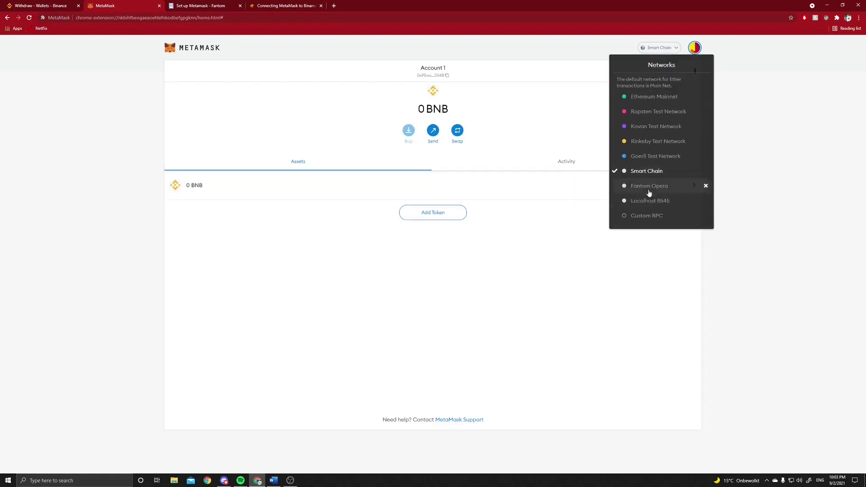
click(522, 122)
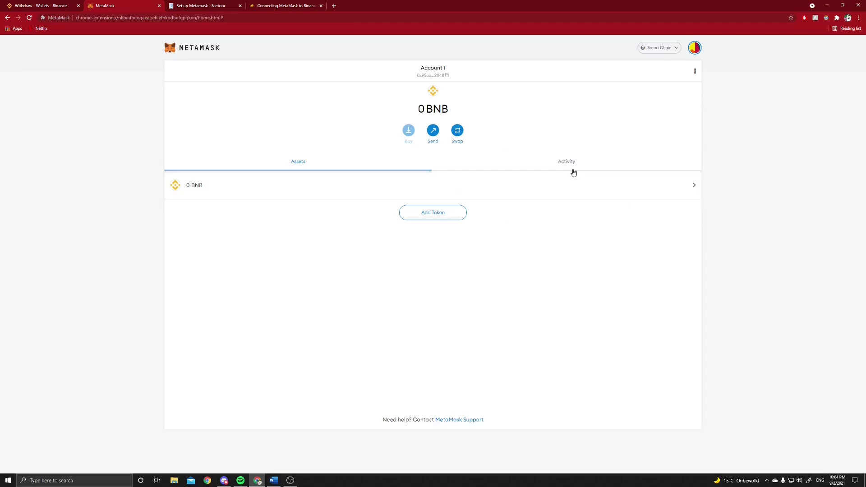
Load spookyswap.finance by entering 'spookyswap' in a new tab's address bar
click(334, 6)
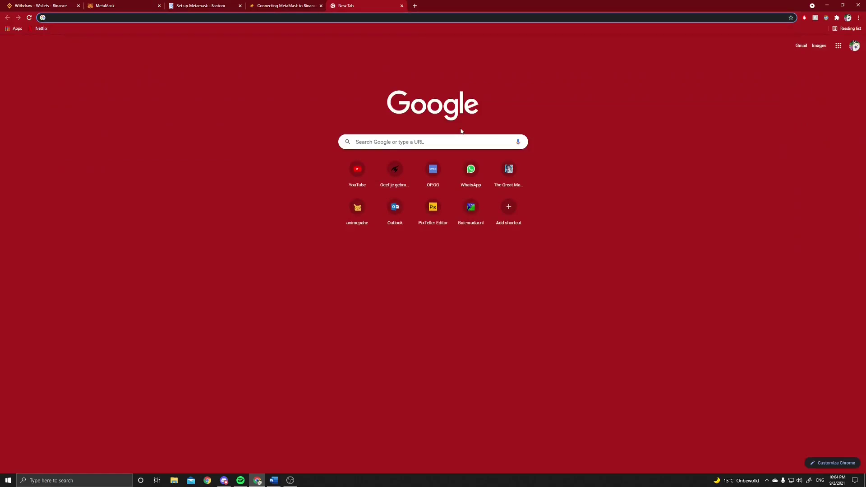
text(spo)
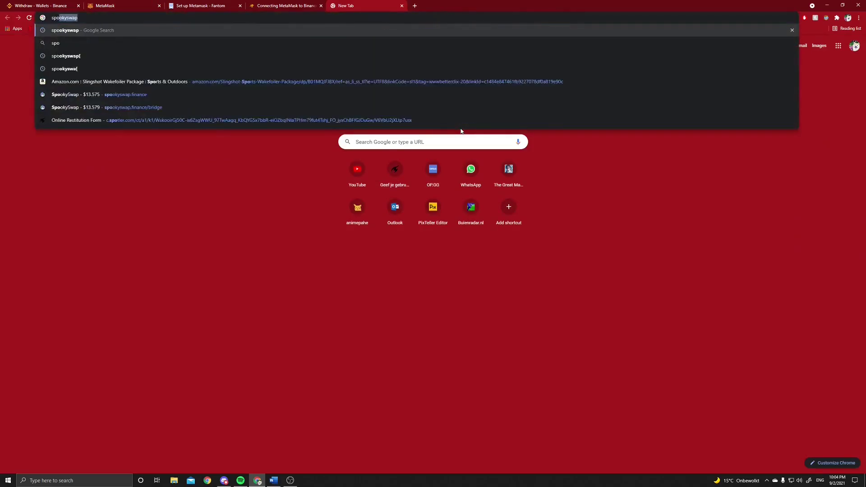
text(okyswap)
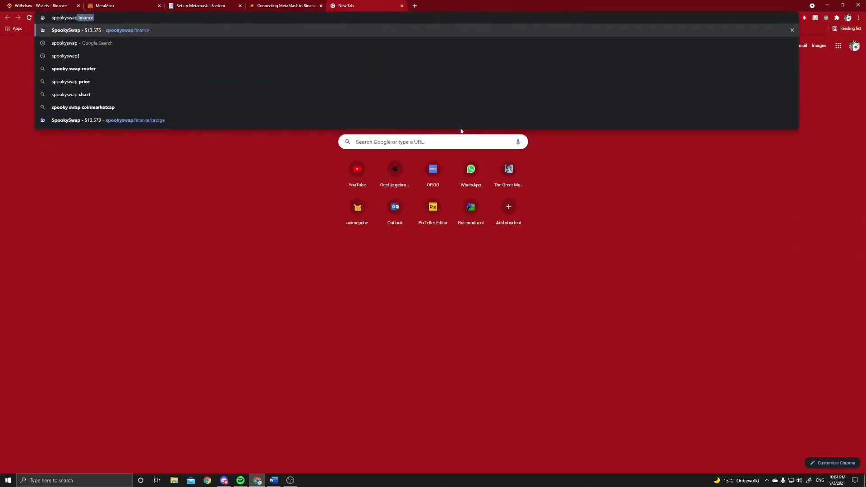
key(Return)
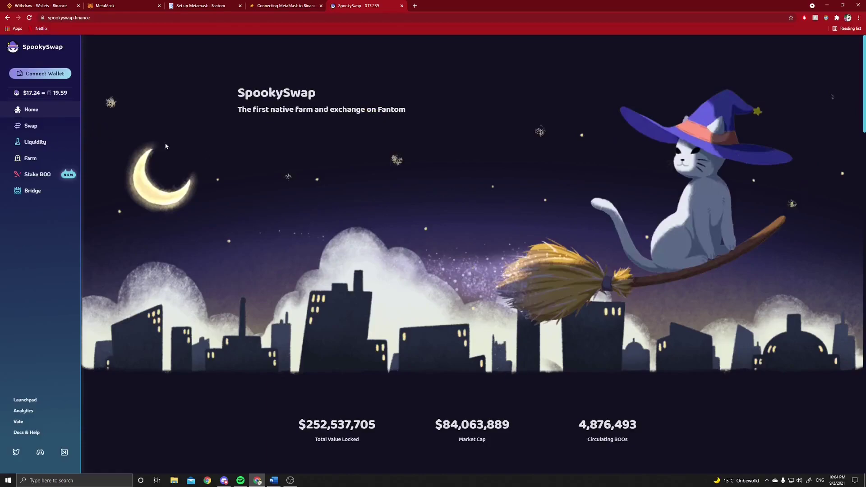
Connect the MetaMask wallet to SpookySwap and decline switching the network to Fantom Opera
click(43, 73)
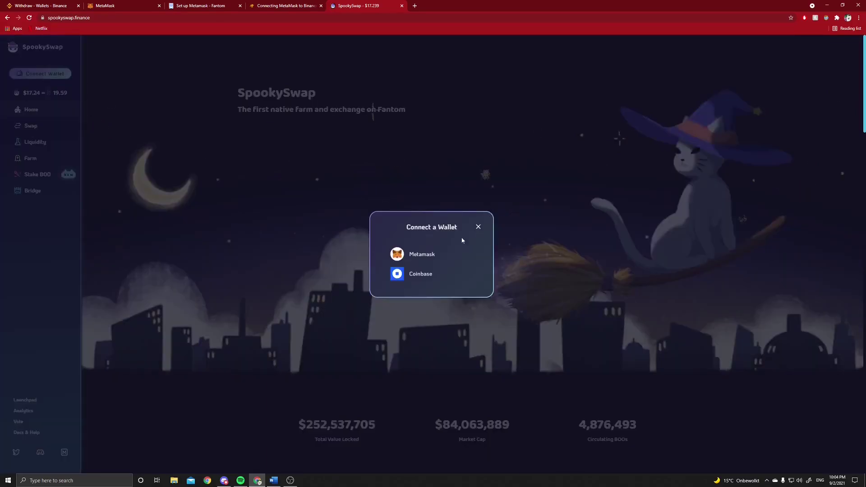
click(432, 256)
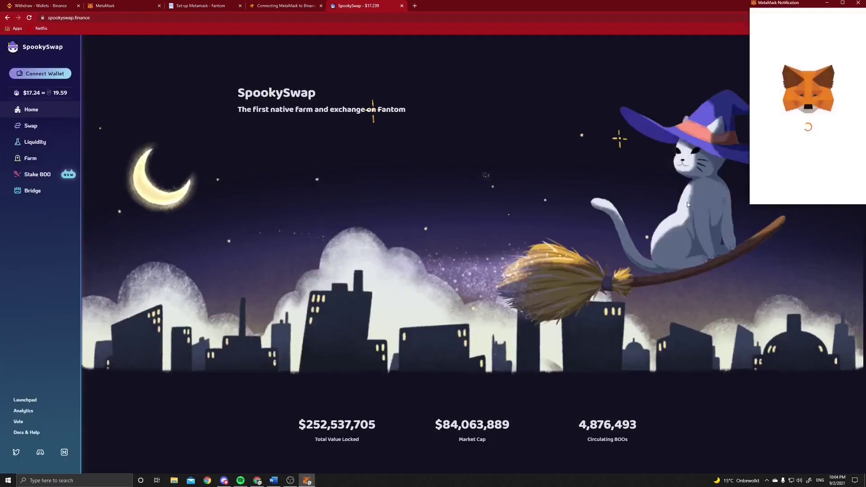
click(843, 192)
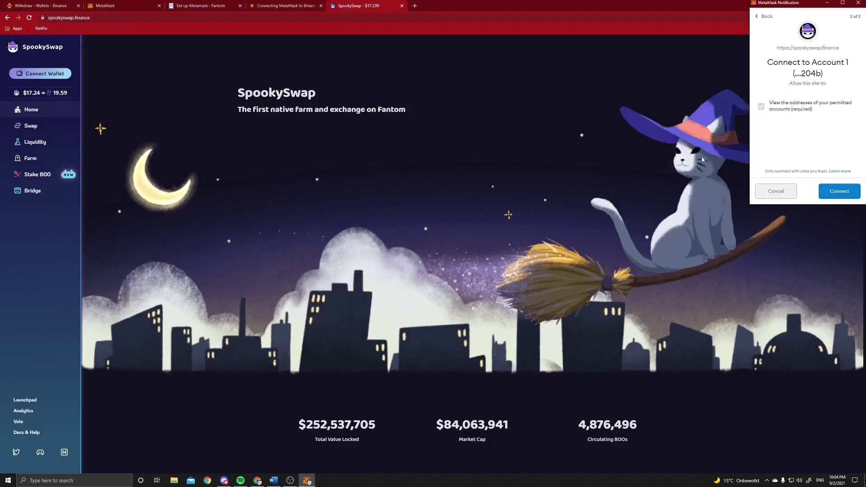
click(838, 191)
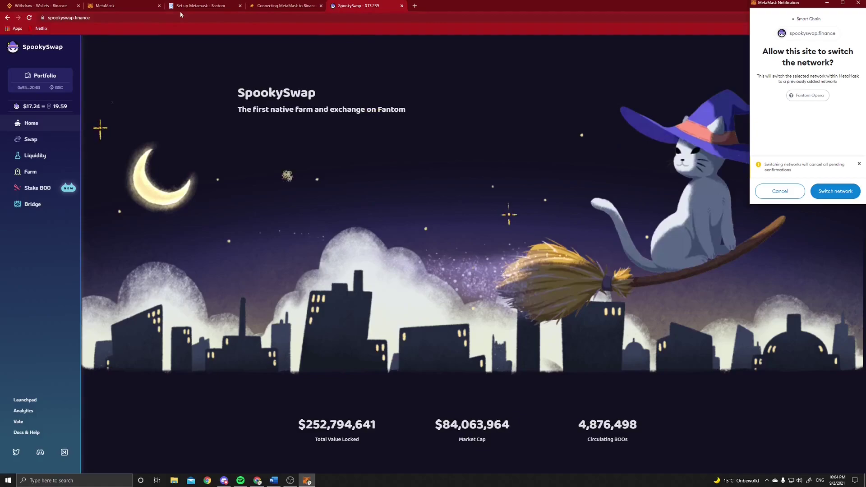
click(780, 194)
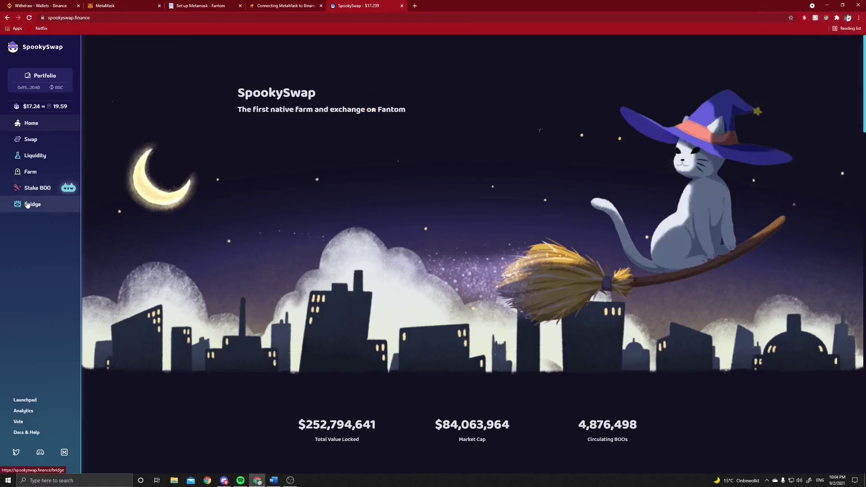
Set SpookySwap's Bridge route to go from BSC to Fantom
click(27, 205)
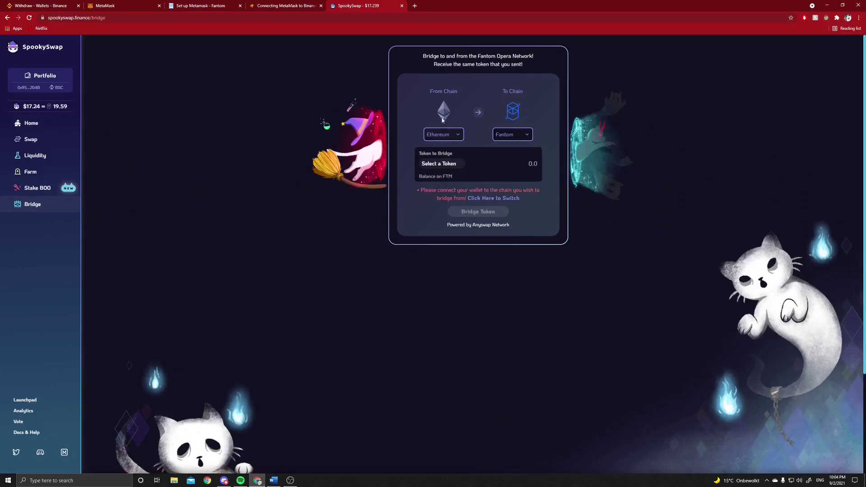
click(507, 135)
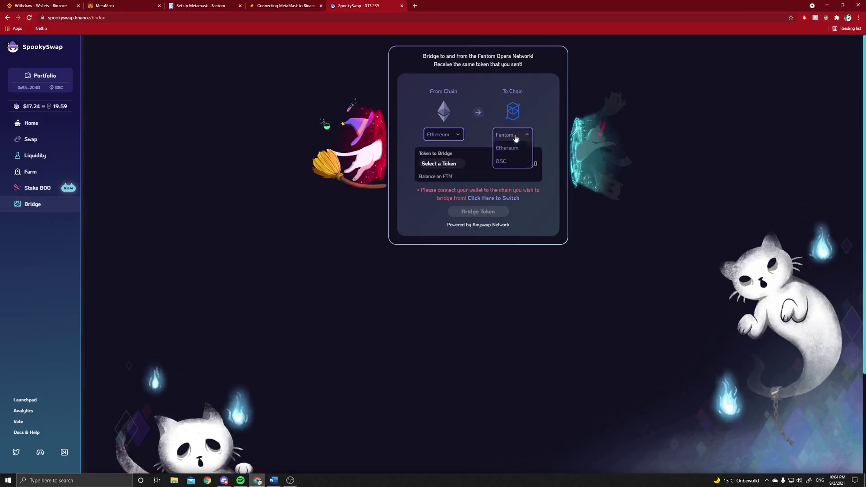
click(504, 163)
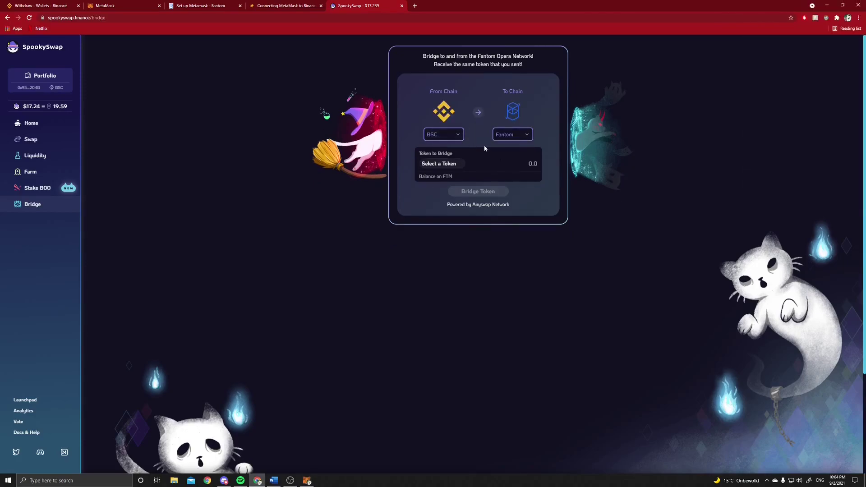
Choose BNB as the token to bridge and enter an amount of 0
click(445, 165)
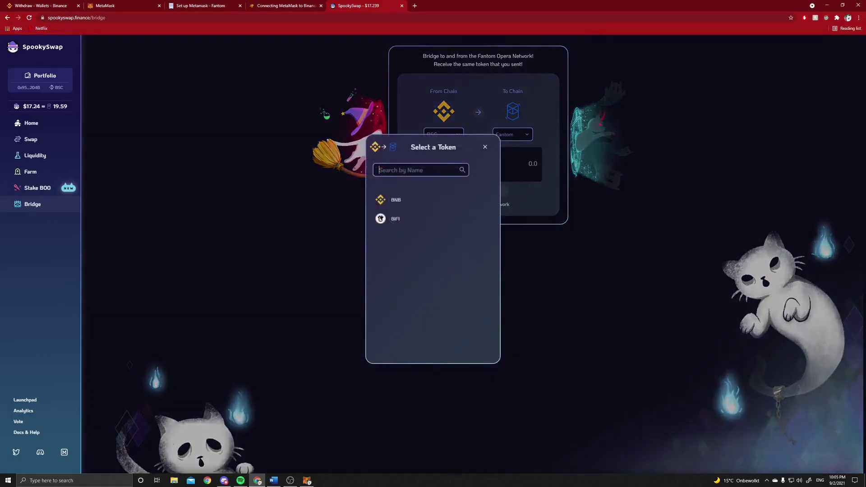
click(398, 198)
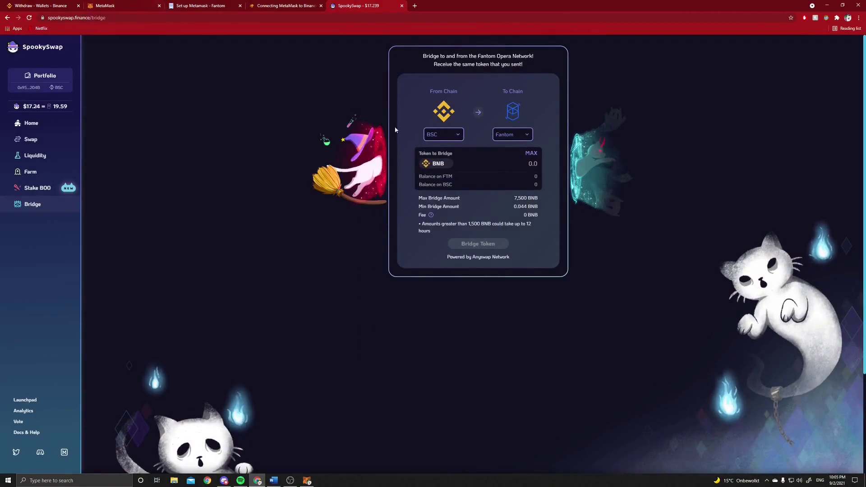
click(535, 164)
text(0)
double_click(535, 164)
Put MetaMask on the Fantom Opera network (0 FTM) and return to the SpookySwap bridge page
click(122, 9)
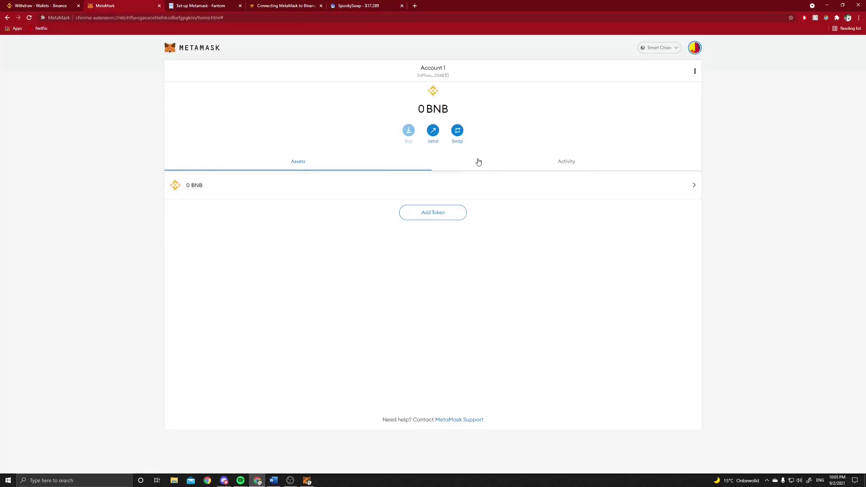
click(672, 48)
click(651, 193)
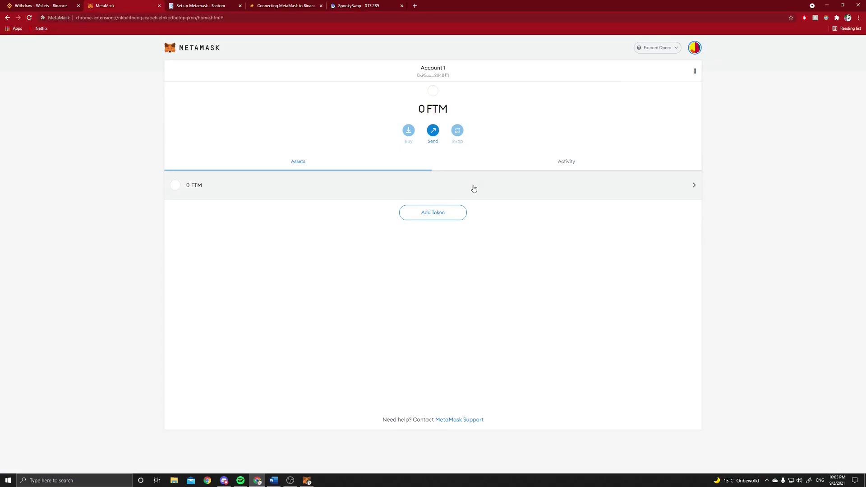
click(384, 9)
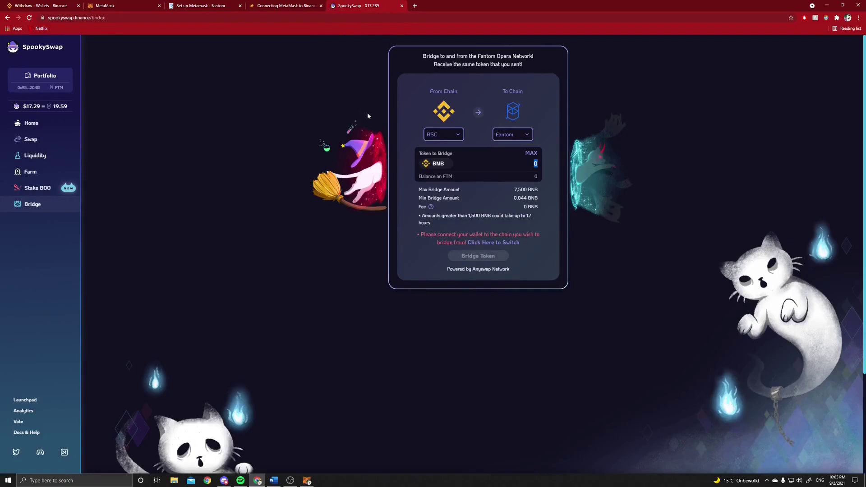
Set SpookySwap's swap form to trade BNB for FTM, then bring the MetaMask tab forward
click(59, 144)
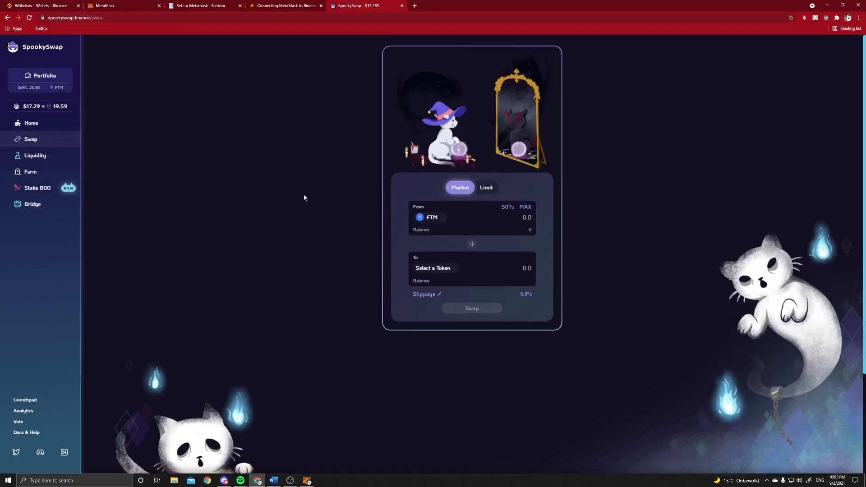
click(437, 222)
scroll(437, 265, down, 1)
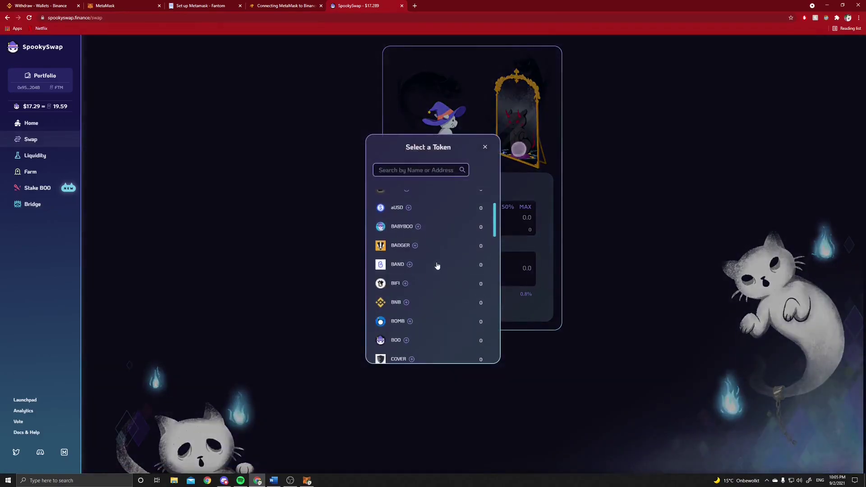
click(403, 304)
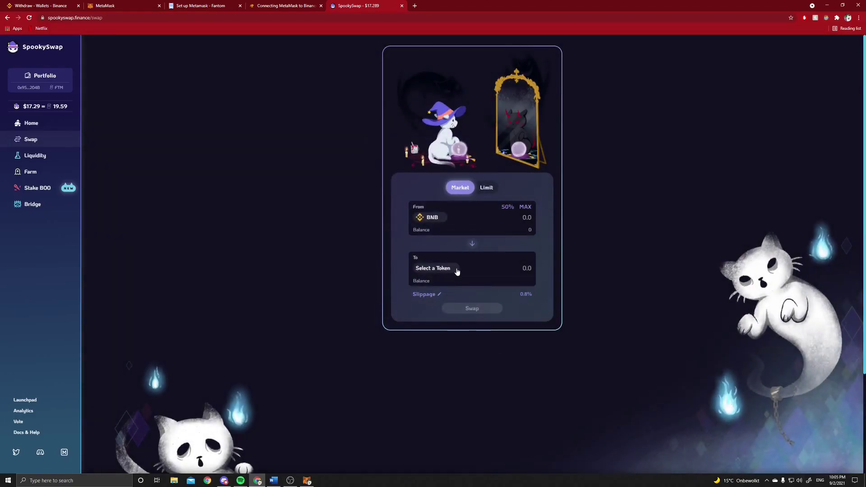
click(457, 270)
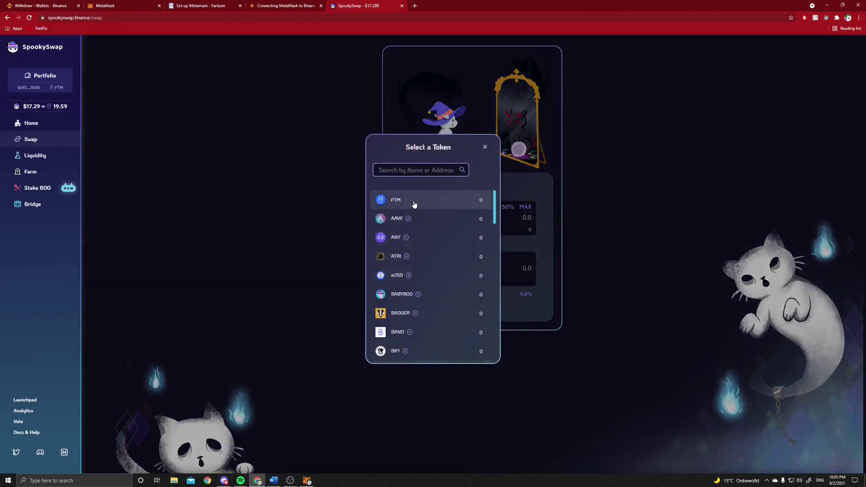
click(416, 207)
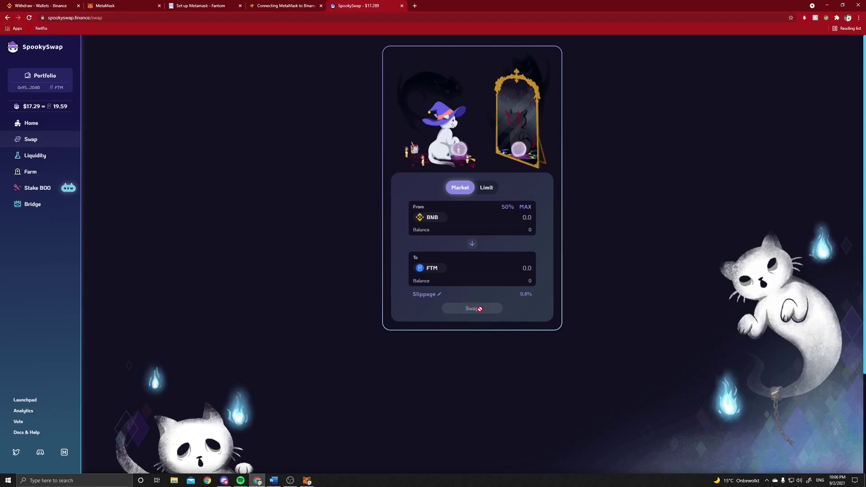
click(138, 5)
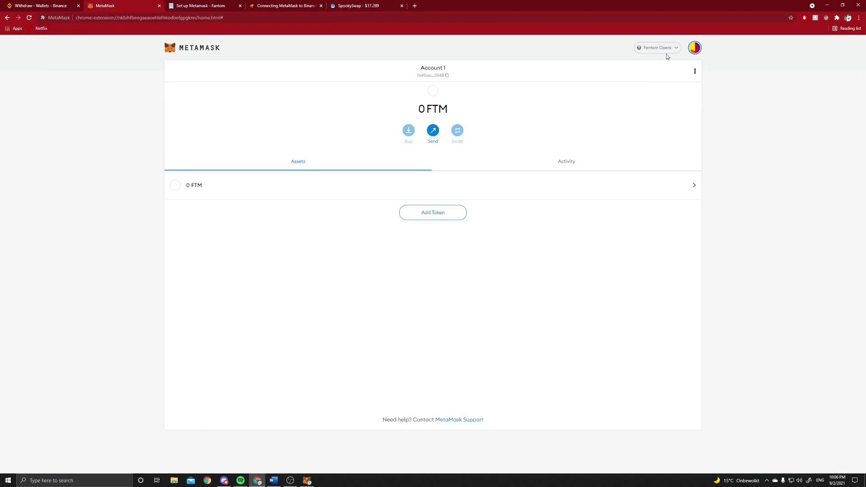
Drag the SpookySwap tab so it sits right after the MetaMask tab
drag(363, 3, 205, 5)
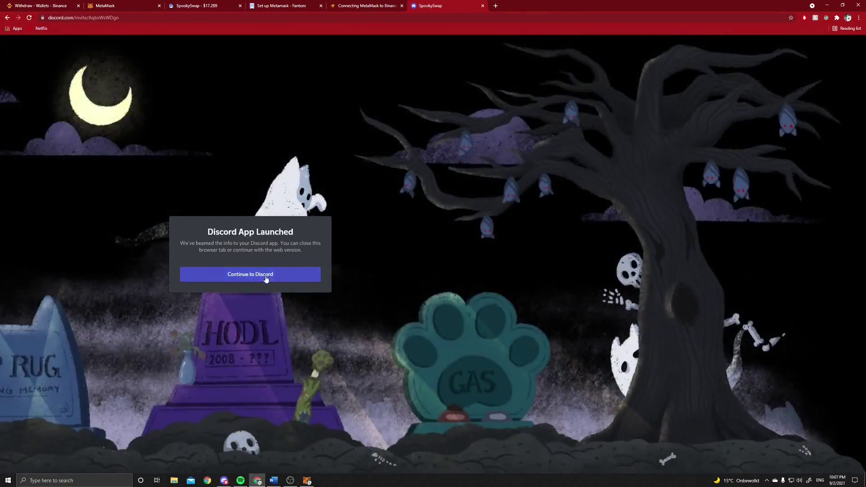
Join the SpookySwap server in the Discord app, close the invite tab, and browse the rules channel
click(350, 276)
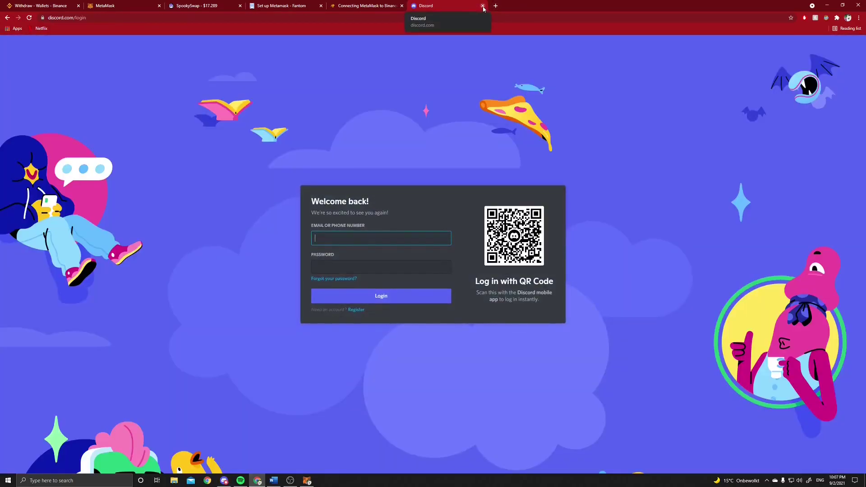
click(483, 6)
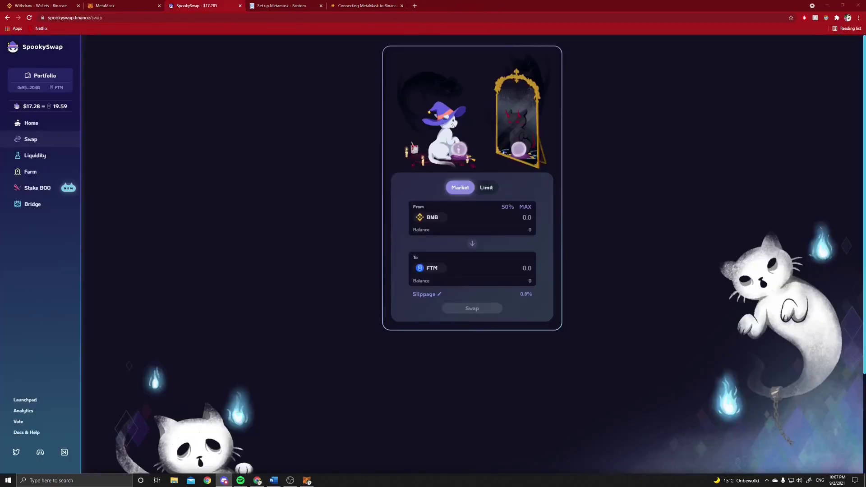
drag(767, 157, 294, 113)
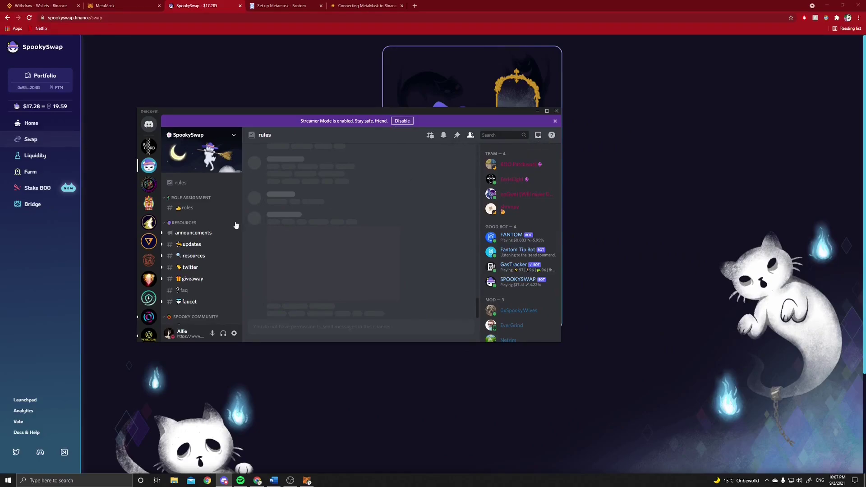
scroll(208, 232, down, 2)
scroll(207, 232, down, 5)
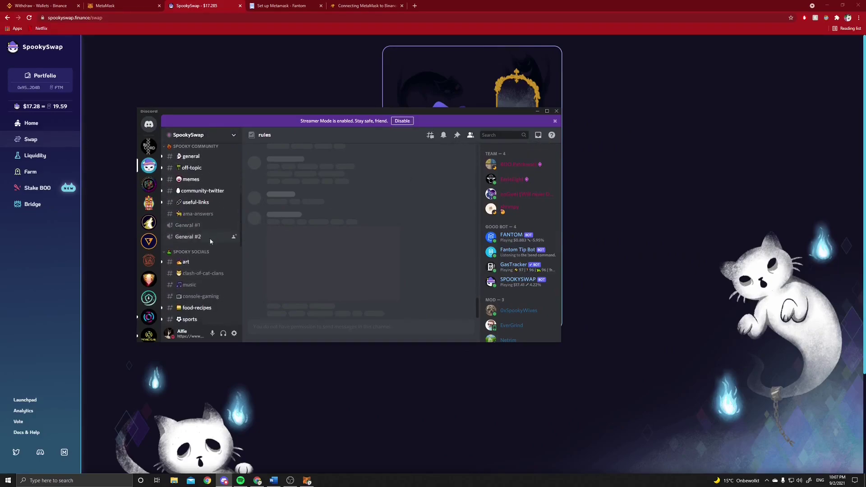
scroll(221, 236, down, 3)
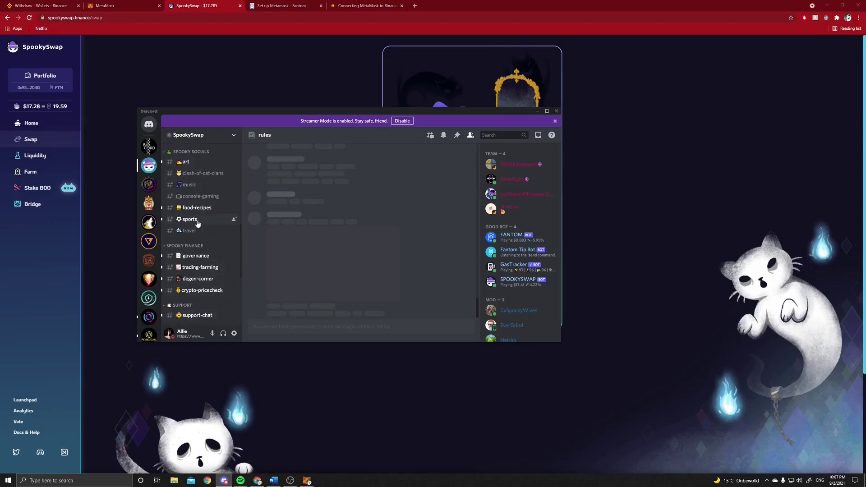
scroll(198, 216, up, 1)
scroll(199, 216, up, 7)
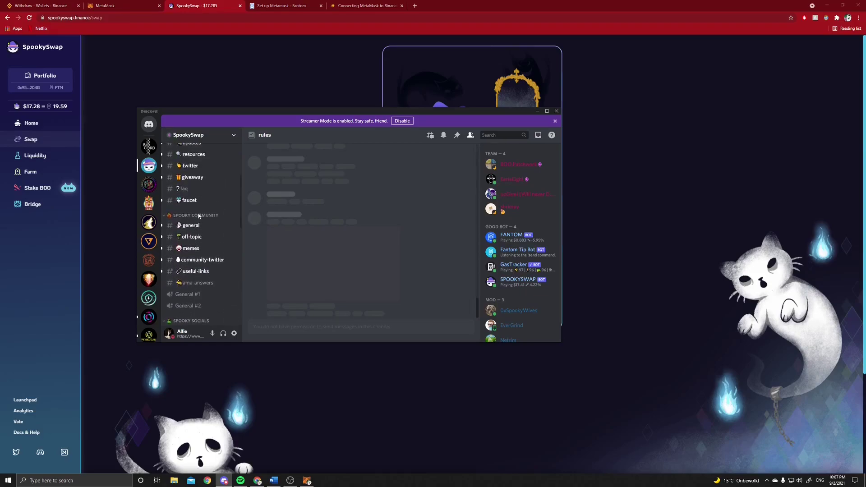
Send !faucet in the #faucet channel, then start typing !withdrawal
click(191, 237)
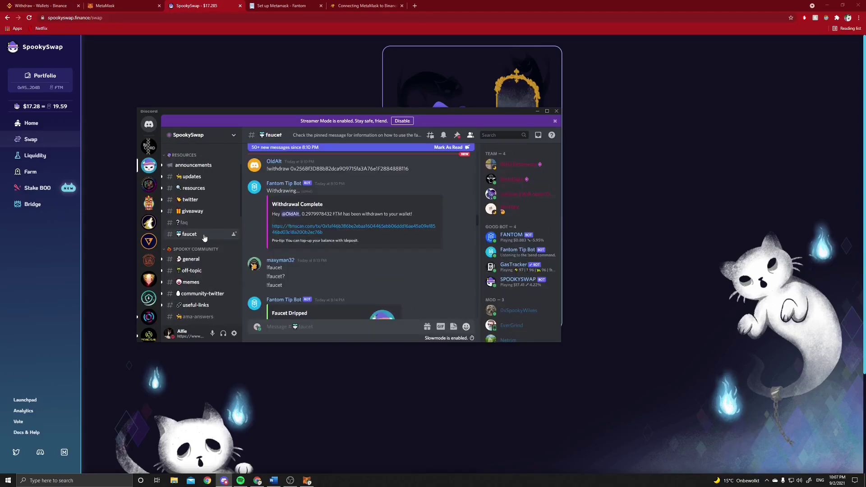
scroll(296, 280, down, 15)
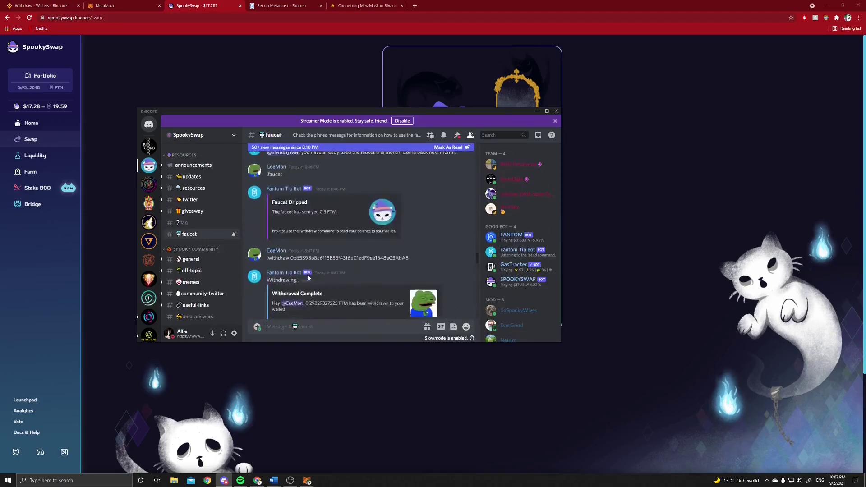
scroll(308, 278, down, 5)
click(356, 324)
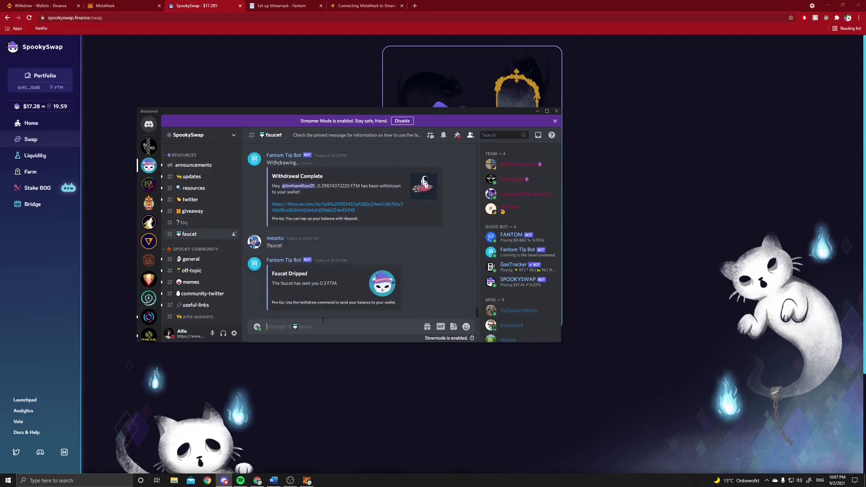
text(!faucet)
key(Return)
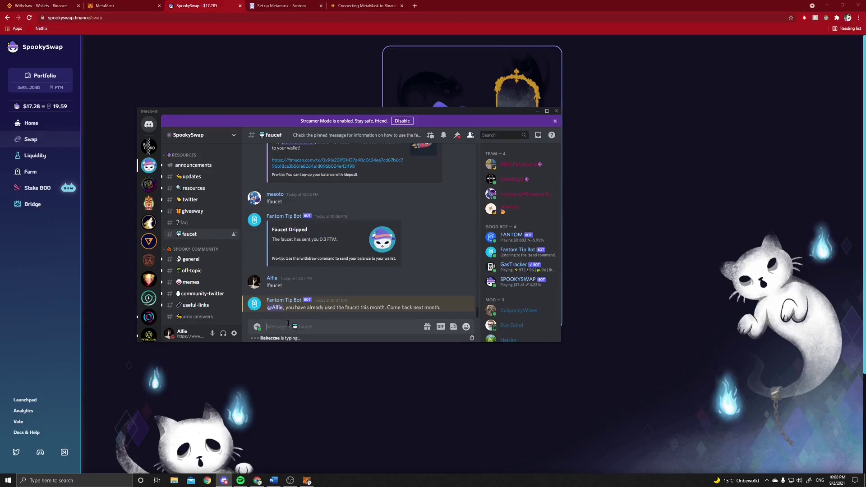
text(!)
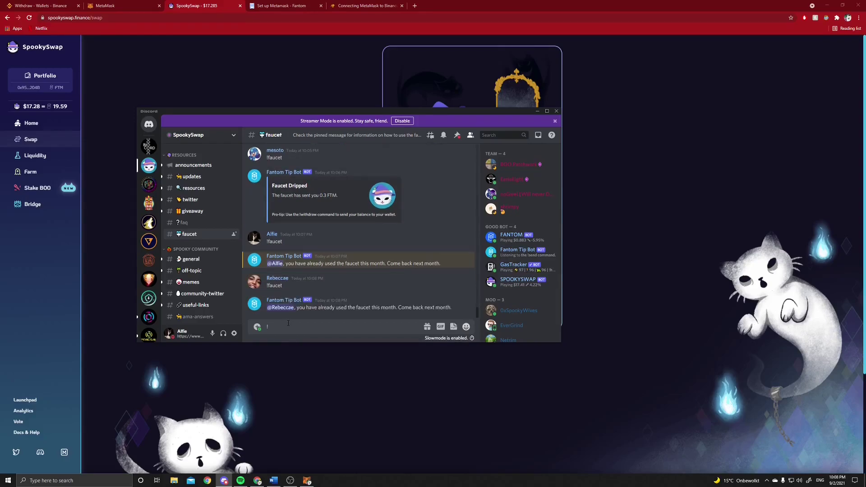
text(withdrawal)
Post !withdrawal with the copied MetaMask wallet address in Discord, then return to SpookySwap's swap page
click(124, 3)
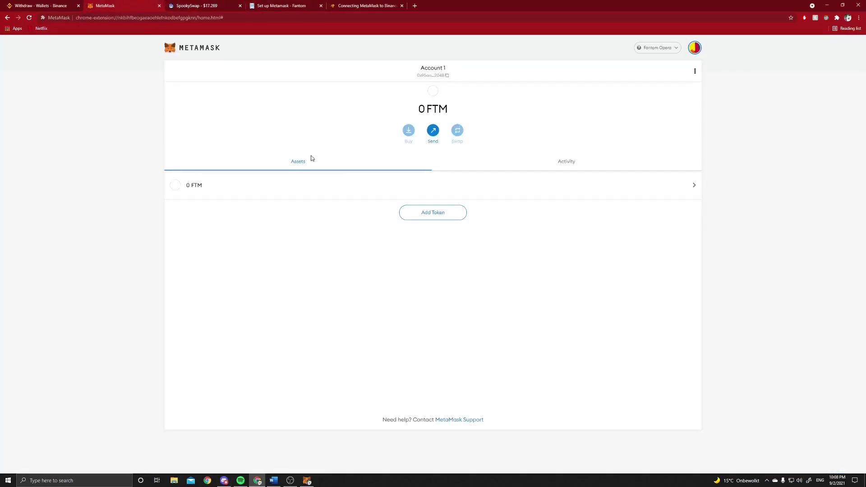
click(452, 80)
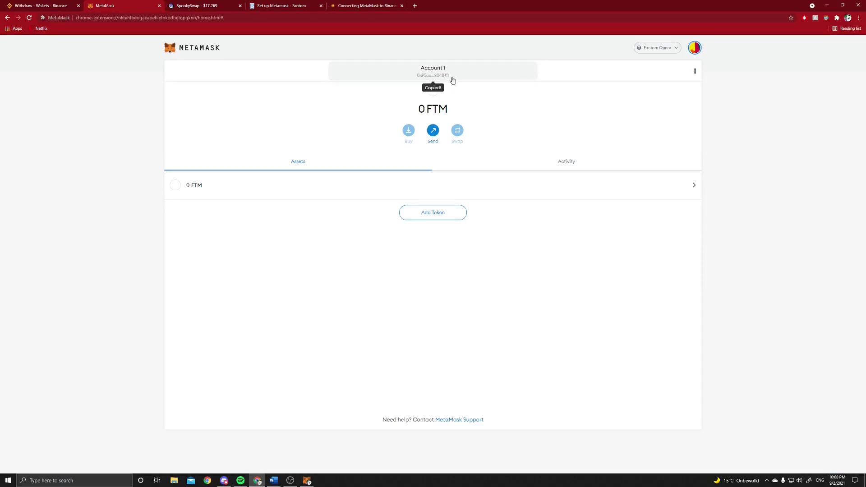
click(224, 480)
text(0x95aaeF4a4B2bAB78B4CD82ab5b59D6F13DBC2048)
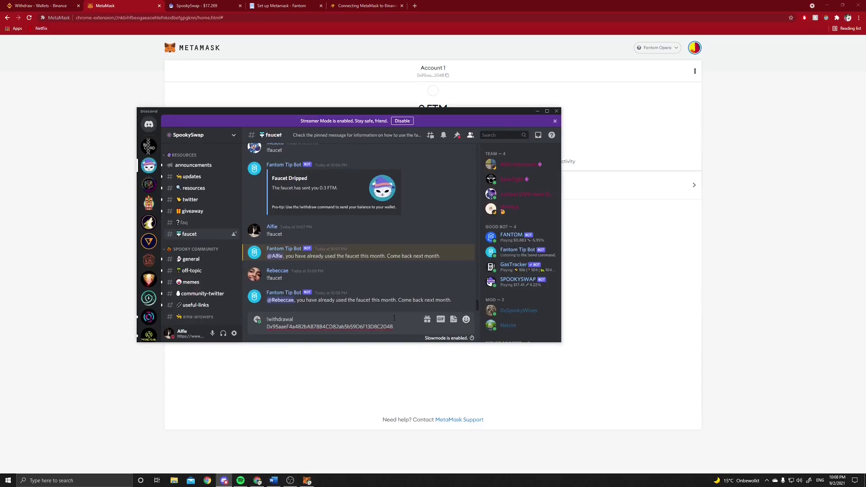
key(Return)
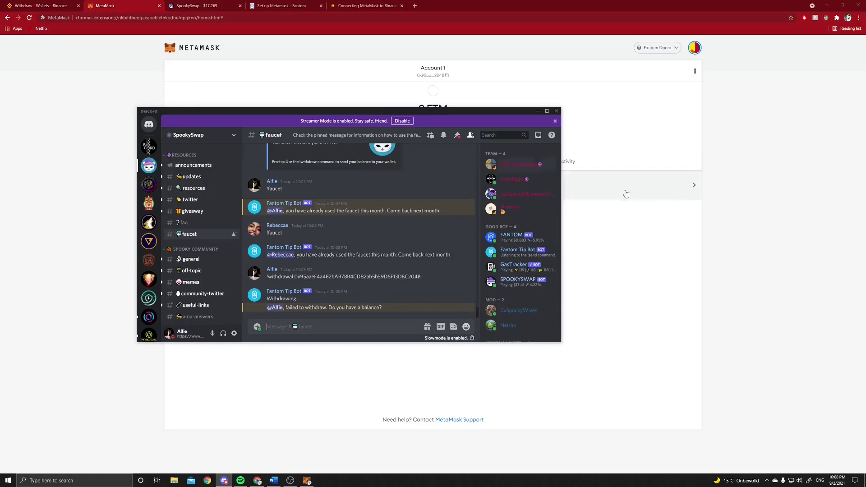
click(703, 201)
click(211, 5)
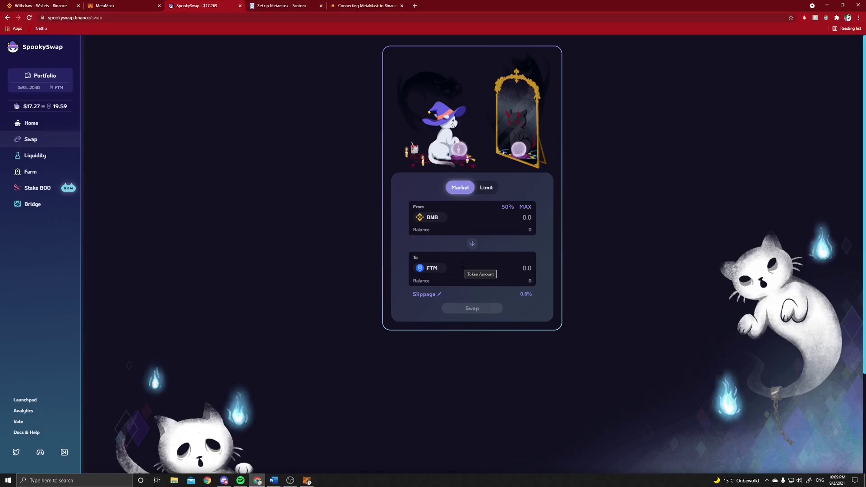
Switch the MetaMask wallet from Fantom Opera to the Smart Chain network (0 BNB)
click(122, 6)
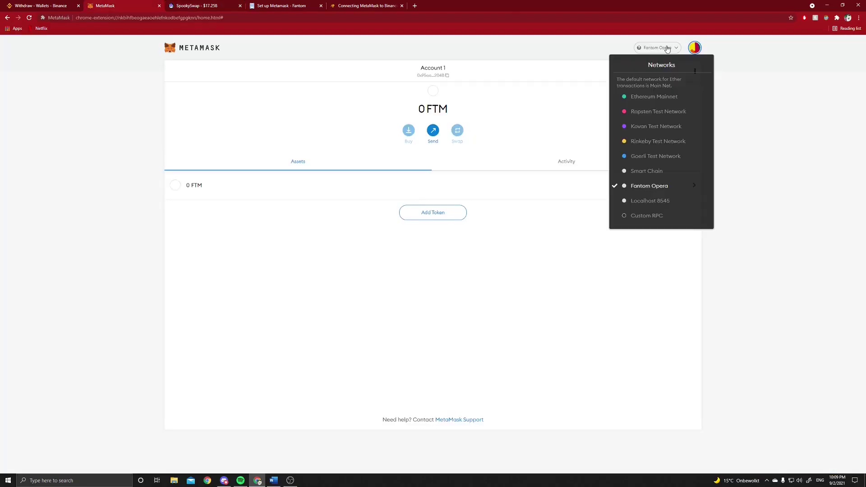
click(667, 48)
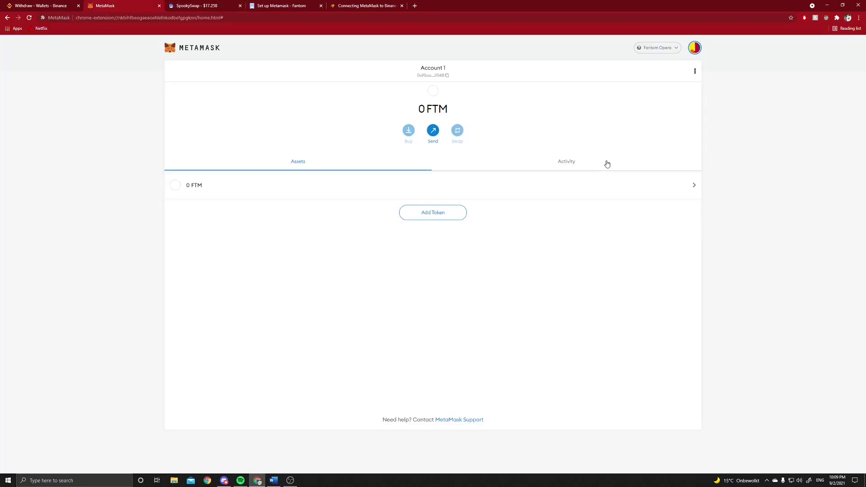
key(ctrl+Tab)
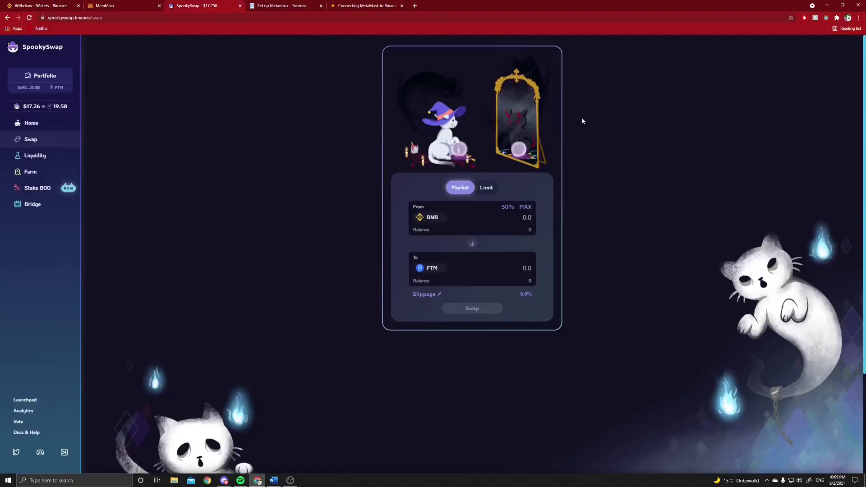
key(ctrl+Tab)
click(132, 4)
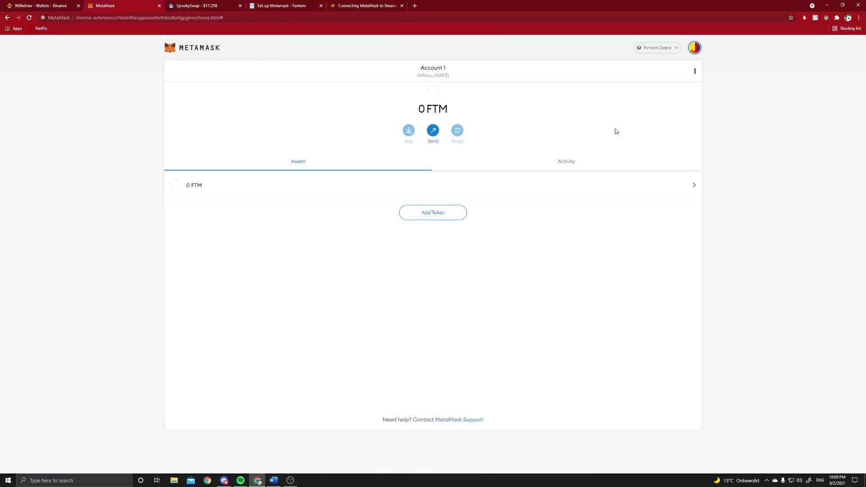
click(676, 50)
click(646, 171)
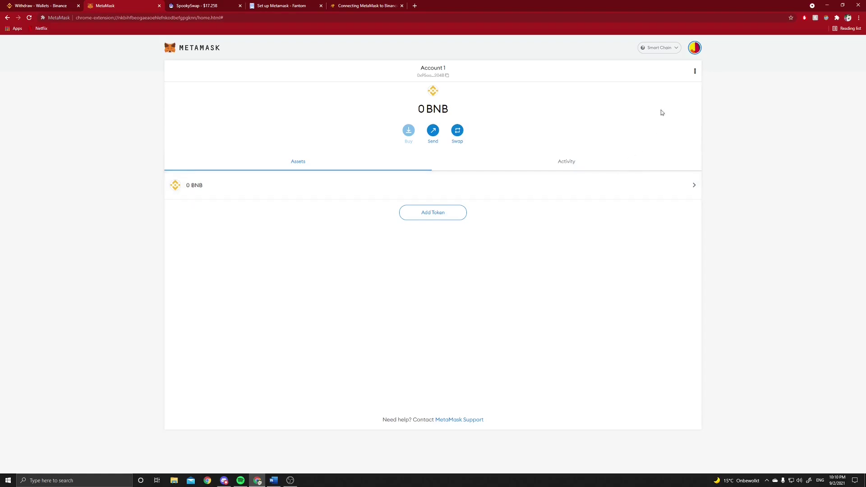
Copy the wallet address from MetaMask
click(674, 49)
click(674, 49)
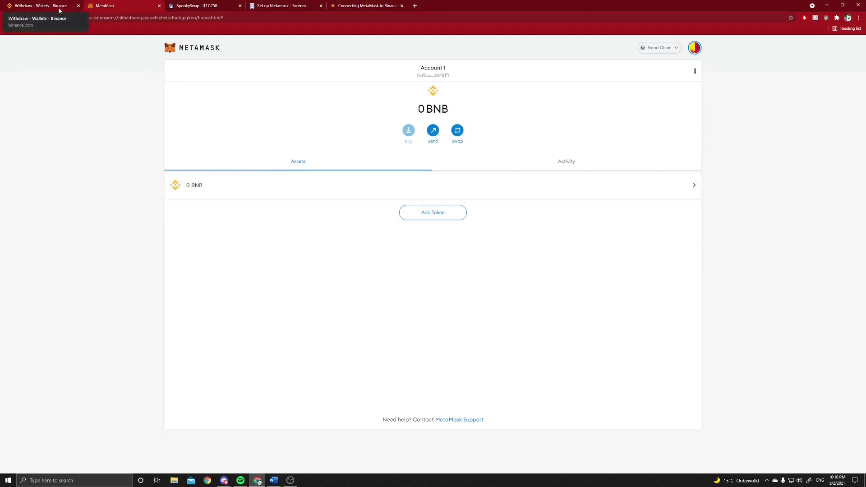
click(446, 79)
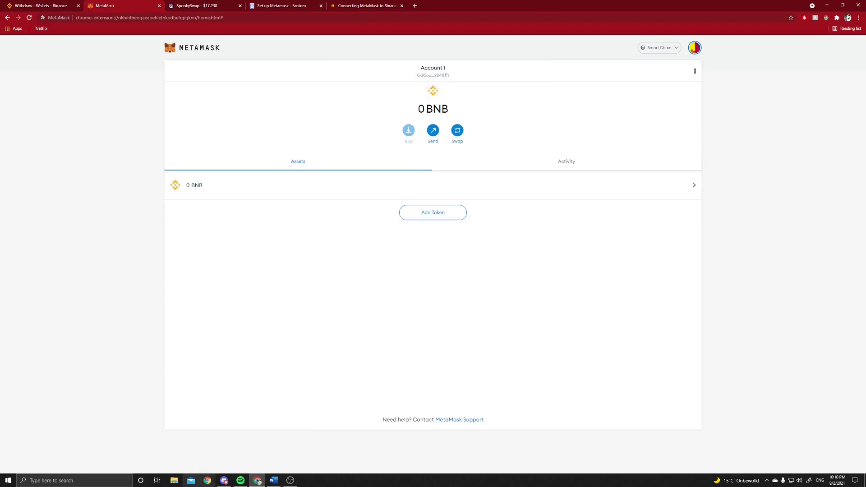
Set the SpookySwap bridge to send BNB with BSC as the source chain
click(216, 8)
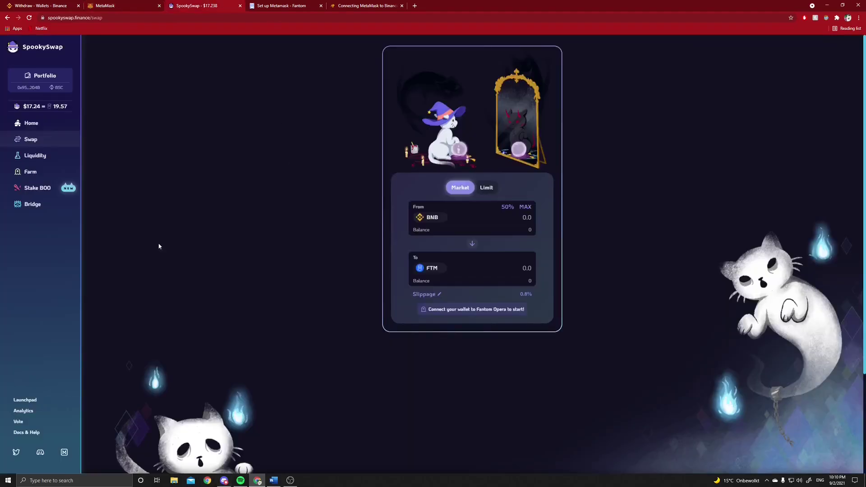
click(45, 208)
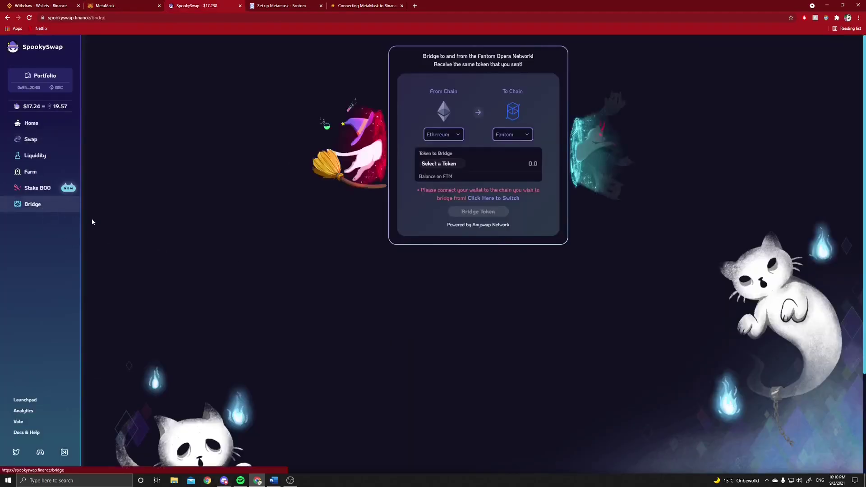
click(463, 138)
click(439, 153)
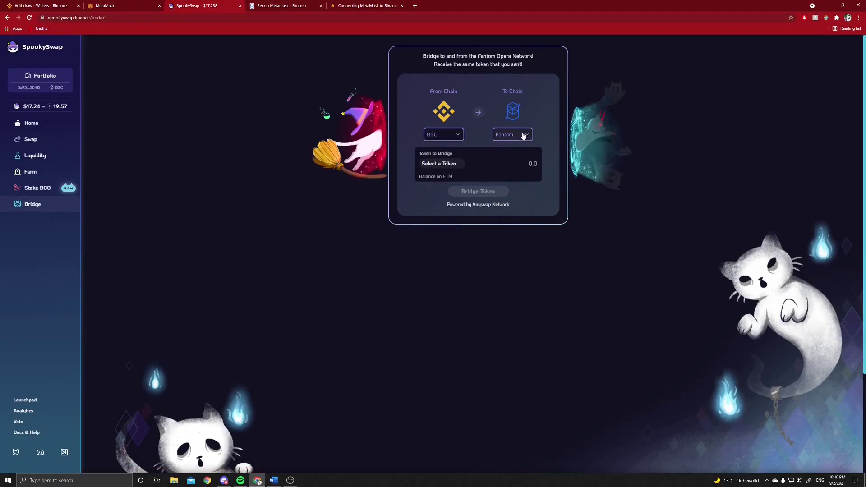
click(456, 166)
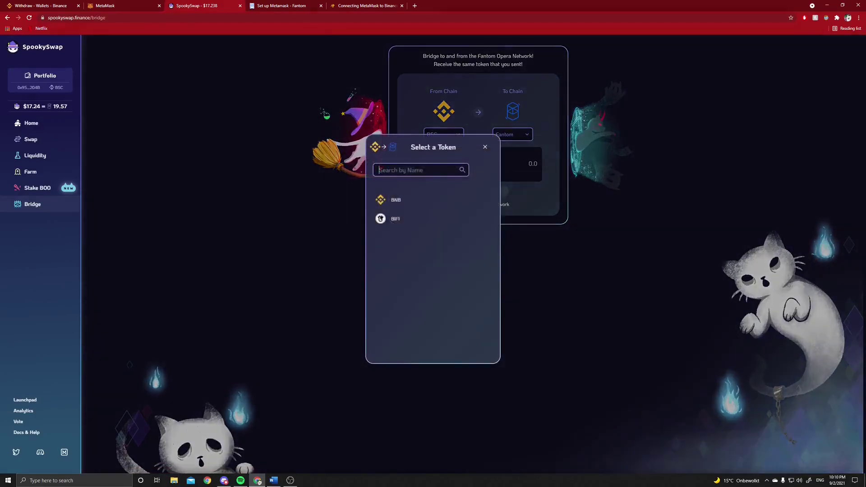
click(385, 199)
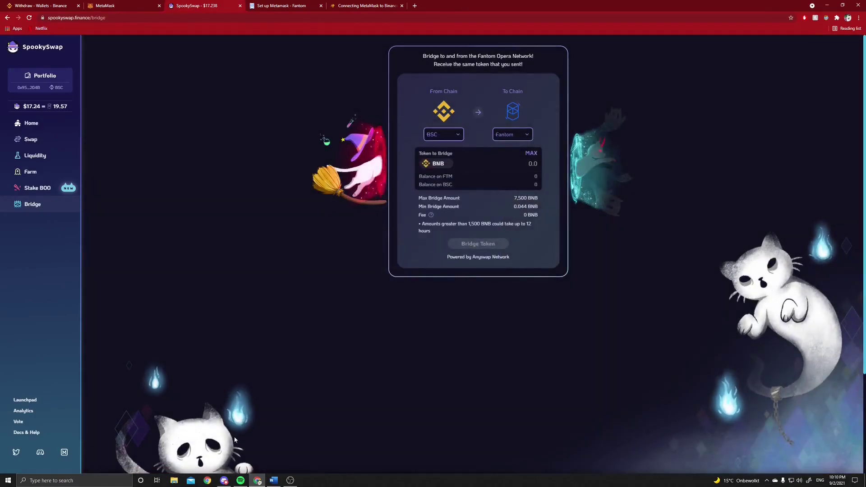
Minimize Discord and go back to SpookySwap's Swap page
click(226, 480)
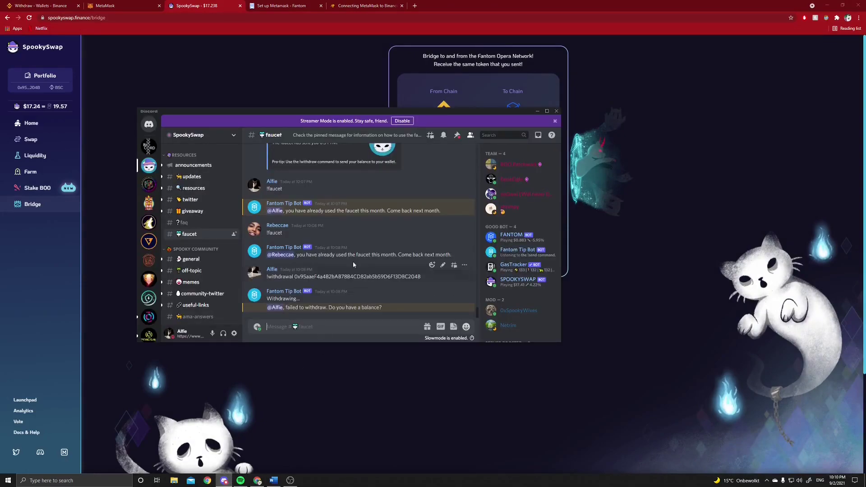
click(539, 111)
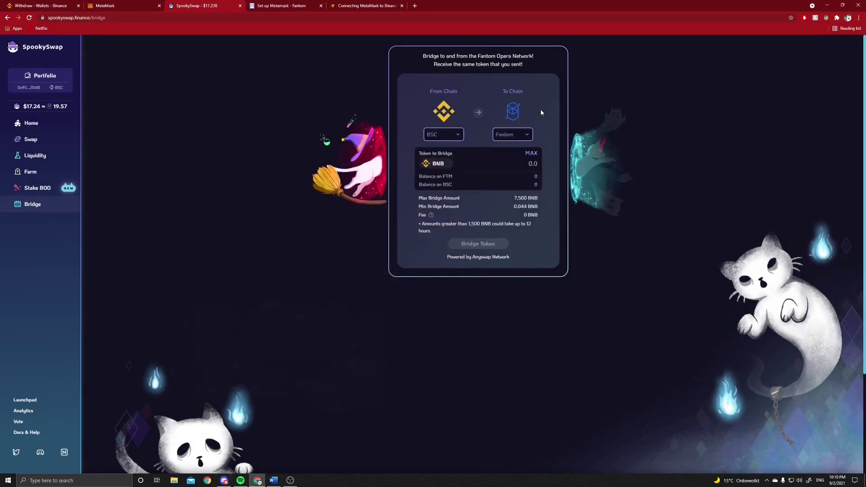
click(30, 139)
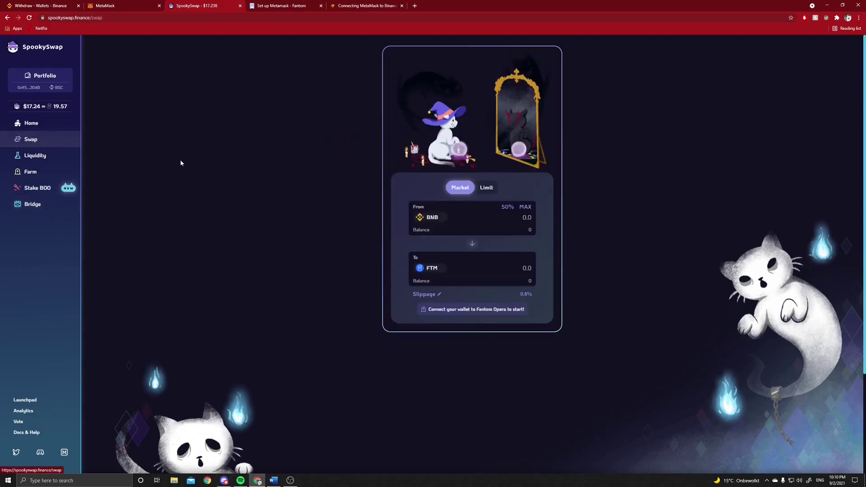